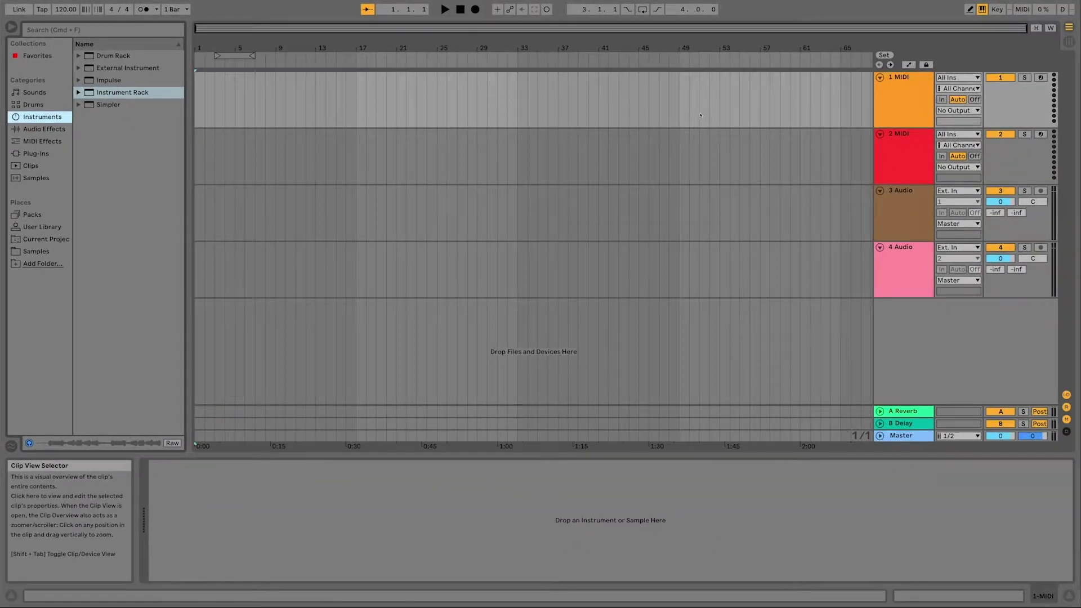
# Insert an empty one-bar MIDI clip in bar 1 of track 1, enlarged, on a 1/4 grid.
pyautogui.click(201, 101)
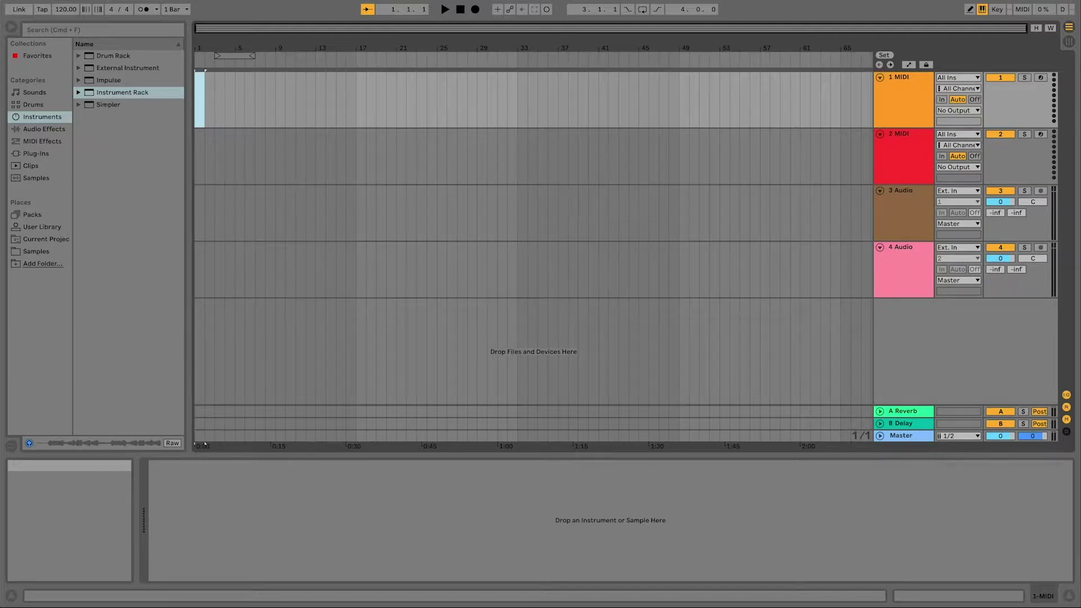
pyautogui.press('super+shift+m')
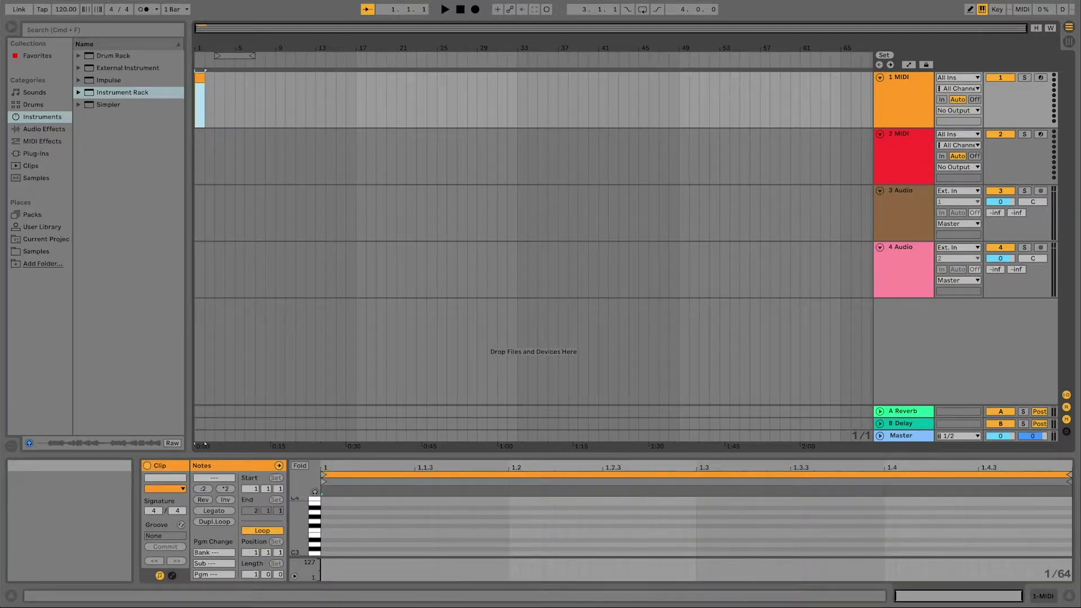
pyautogui.moveTo(376, 450); pyautogui.dragTo(377, 287)
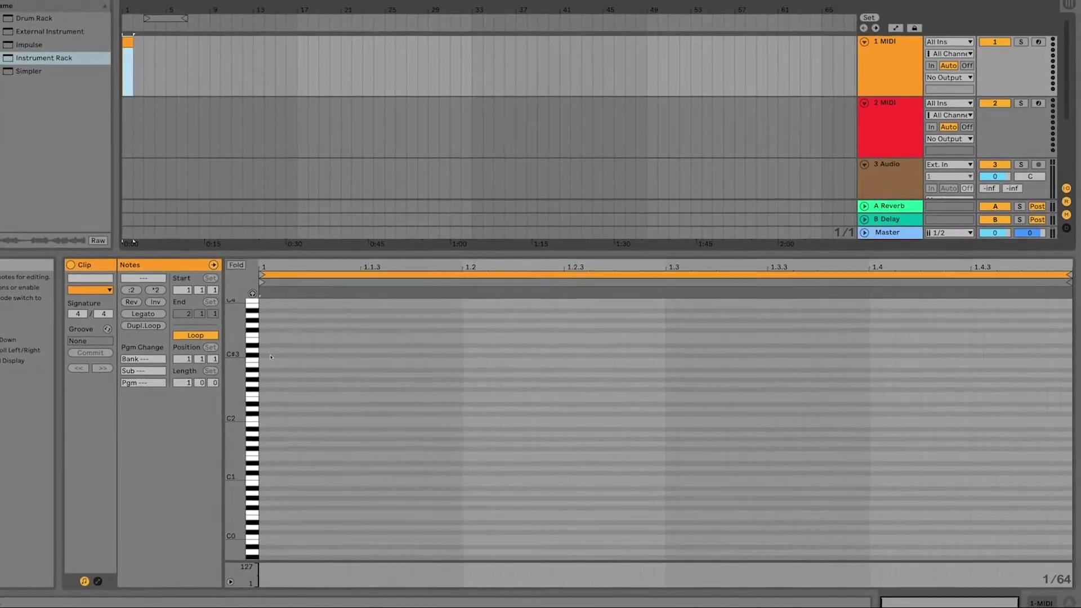
pyautogui.rightClick(350, 390)
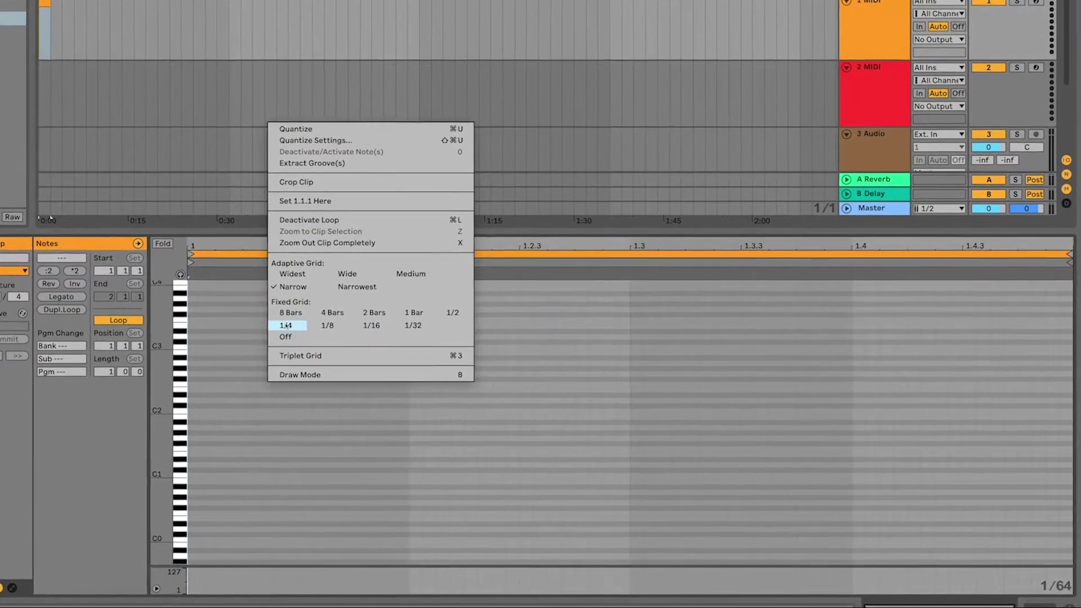
pyautogui.click(286, 326)
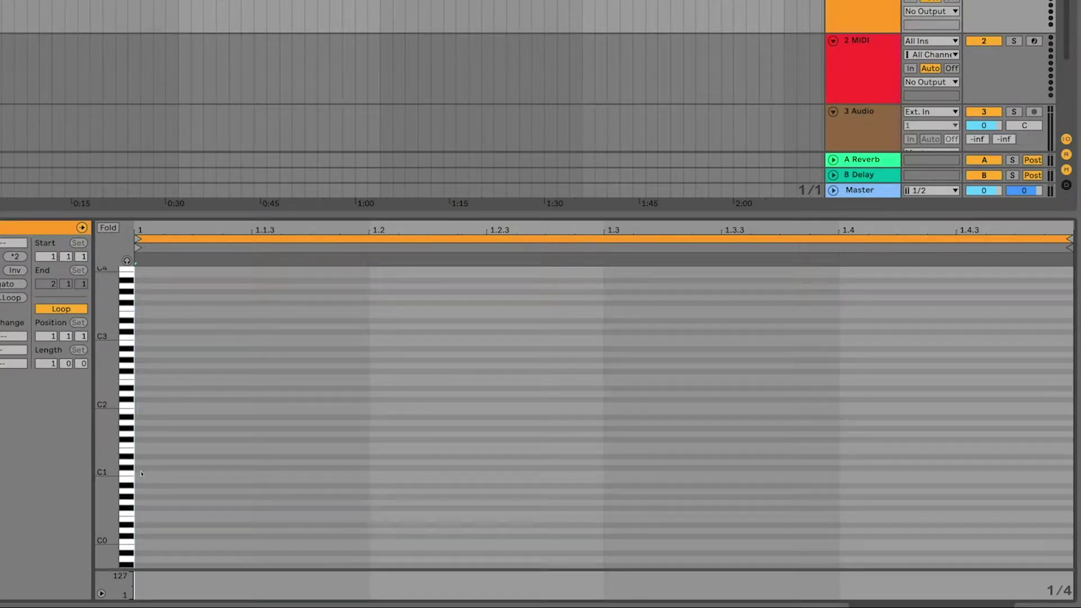
# Draw four C2 quarter notes on beats 1, 2, 3 and 4.
pyautogui.doubleClick(141, 407)
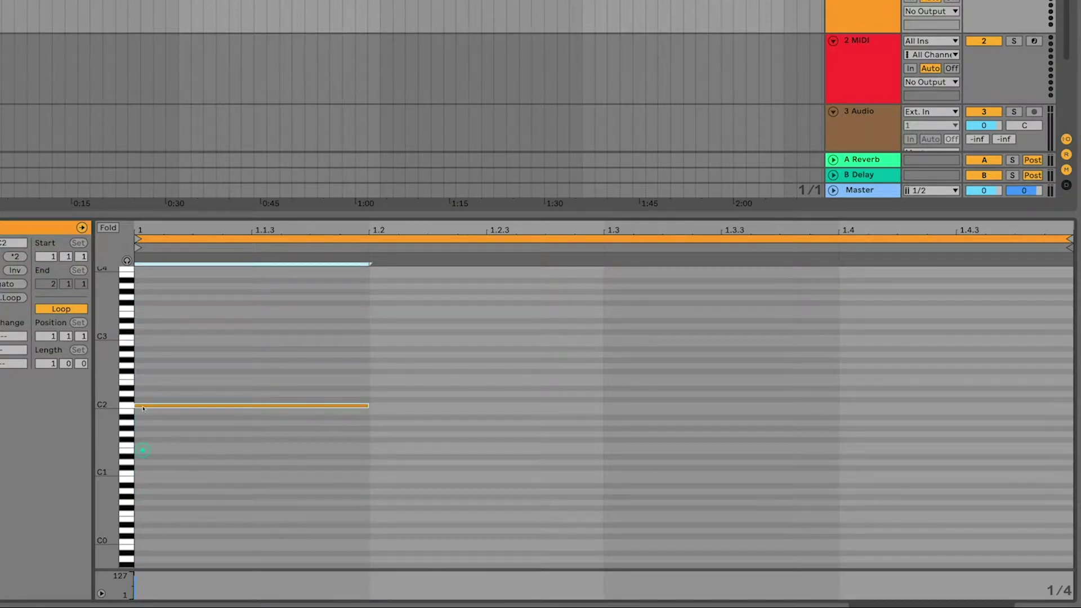
pyautogui.doubleClick(376, 409)
pyautogui.click(616, 406)
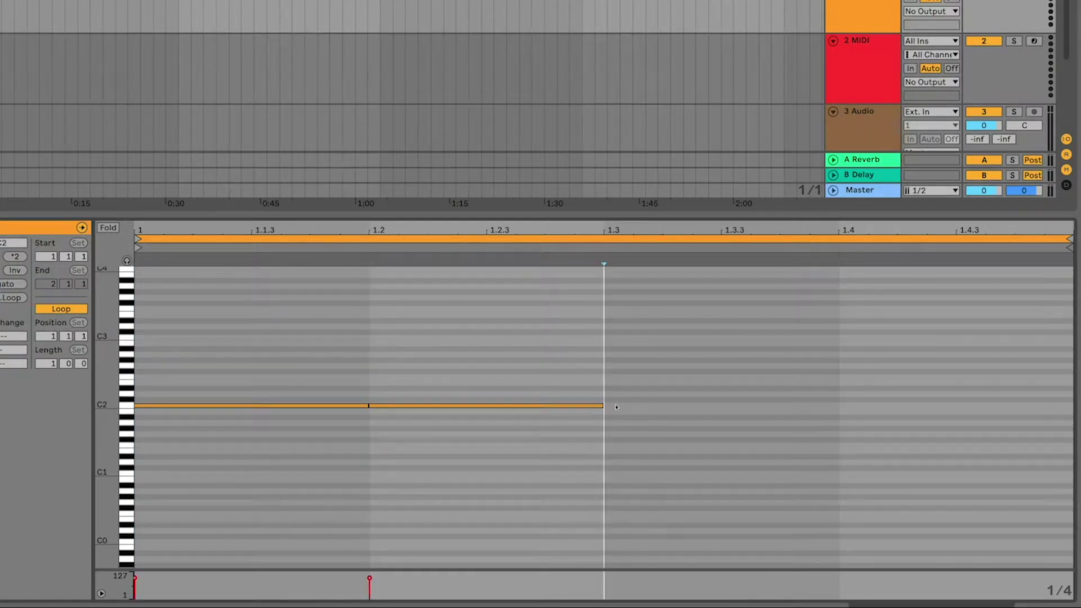
pyautogui.doubleClick(616, 406)
pyautogui.click(844, 407)
pyautogui.doubleClick(856, 406)
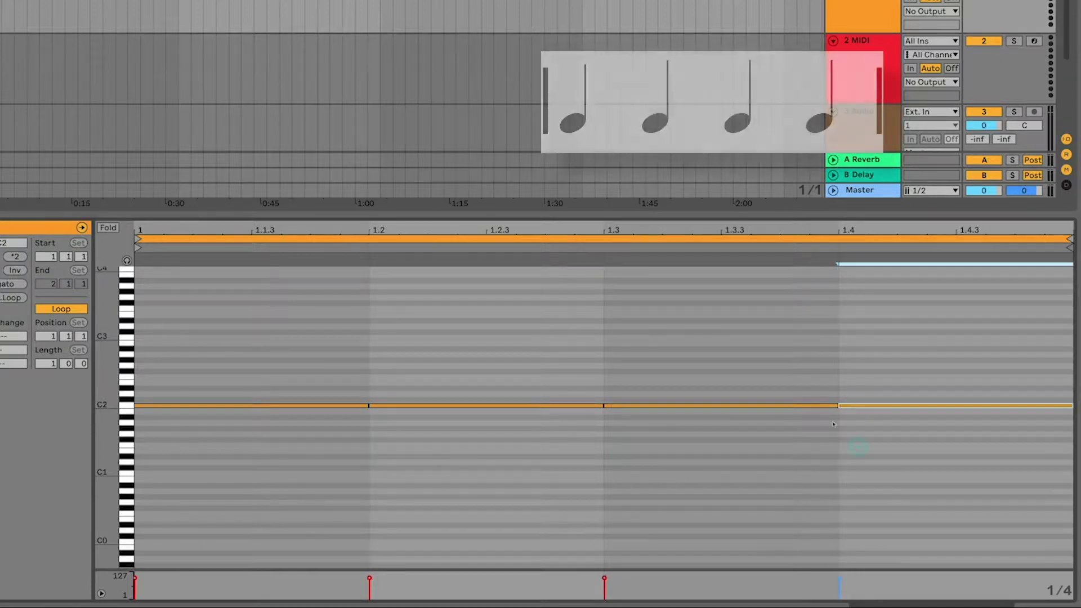
pyautogui.click(834, 423)
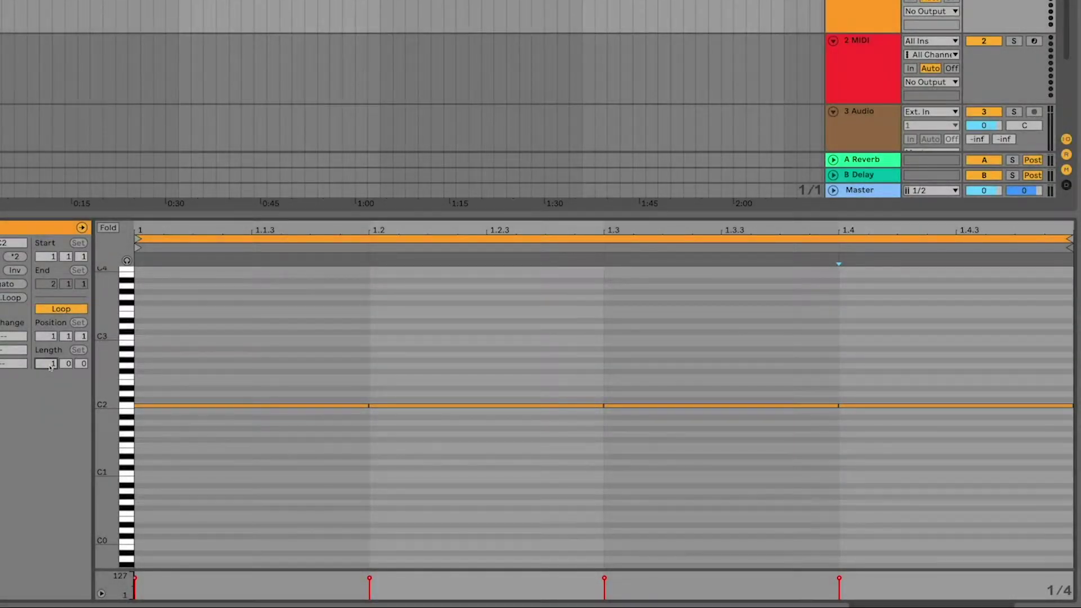
# Set the clip length to 2 bars and delete the four C2 quarter notes.
pyautogui.click(51, 365)
pyautogui.write('2')
pyautogui.press('Return')
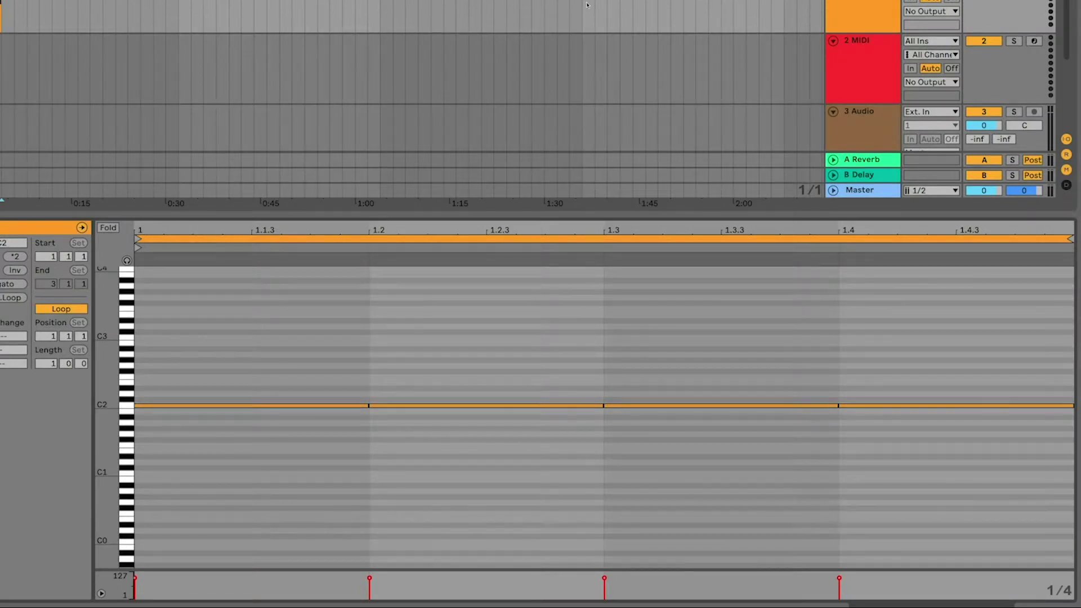
pyautogui.press('Delete')
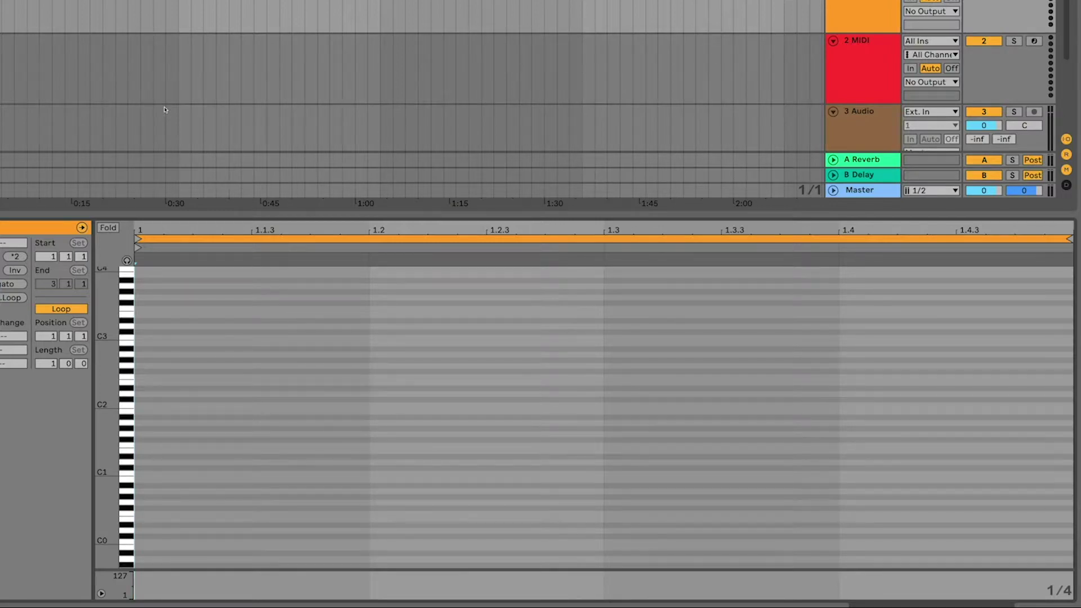
# Switch the grid to 1 Bar and draw a whole note on C2 at bar 1.
pyautogui.rightClick(352, 405)
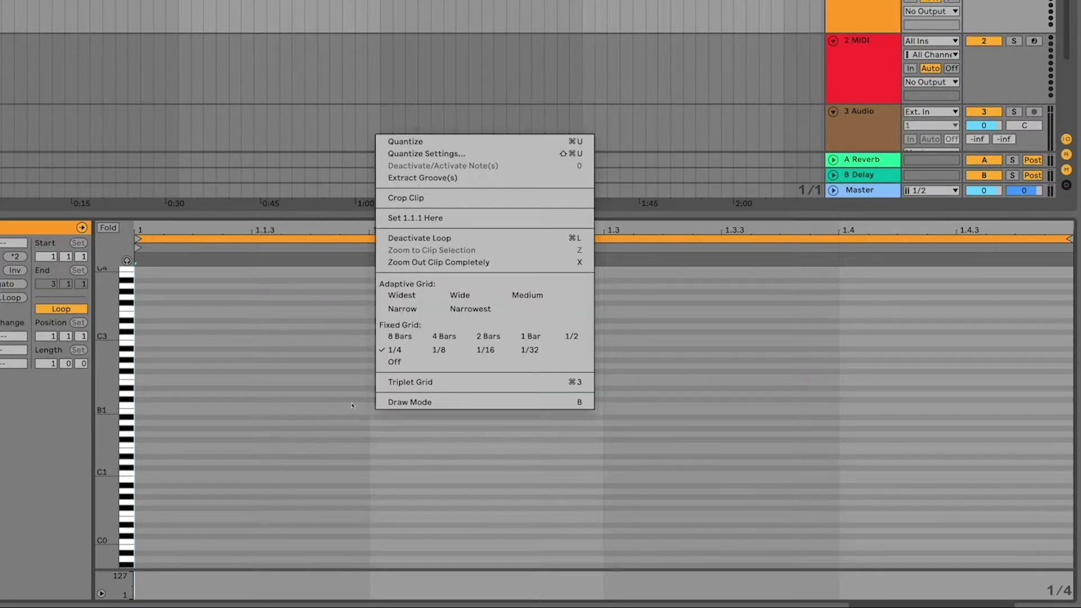
pyautogui.click(517, 337)
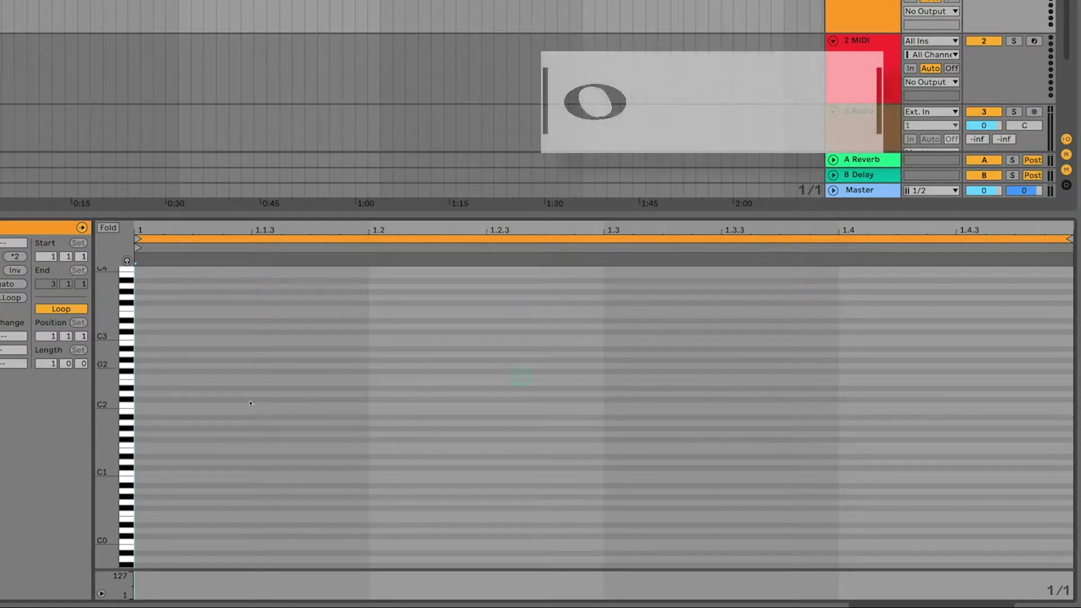
pyautogui.doubleClick(140, 407)
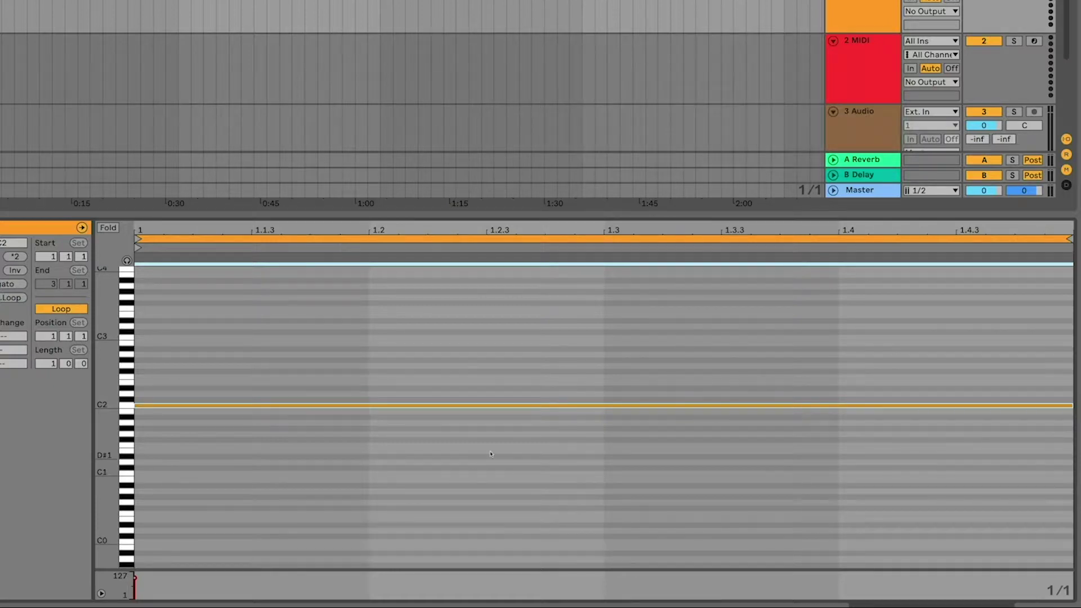
pyautogui.rightClick(568, 426)
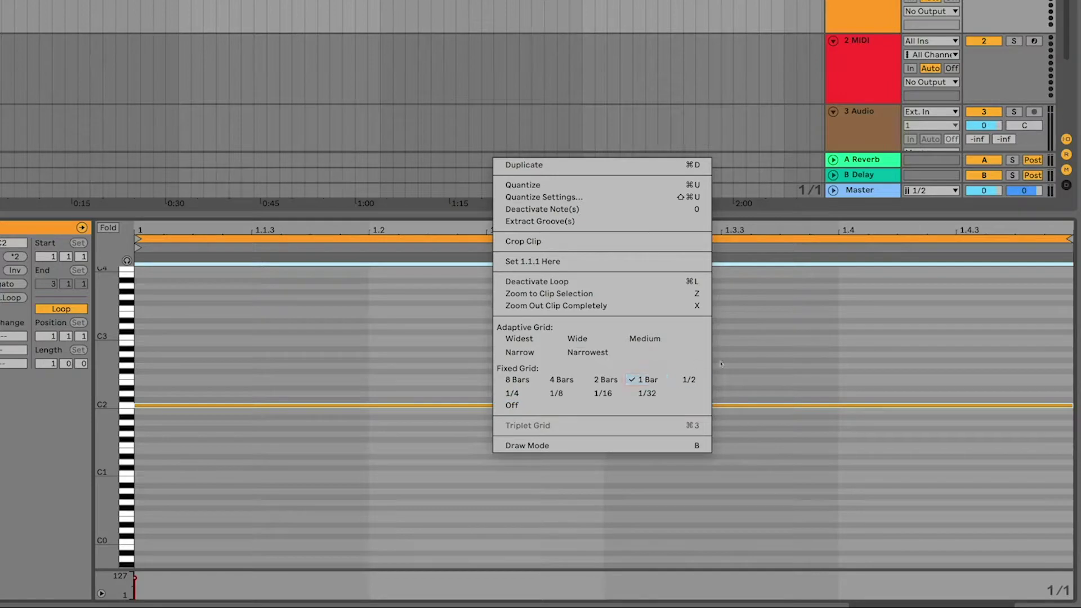
# Set the grid to 1/2 and delete the whole note.
pyautogui.click(698, 372)
pyautogui.rightClick(698, 372)
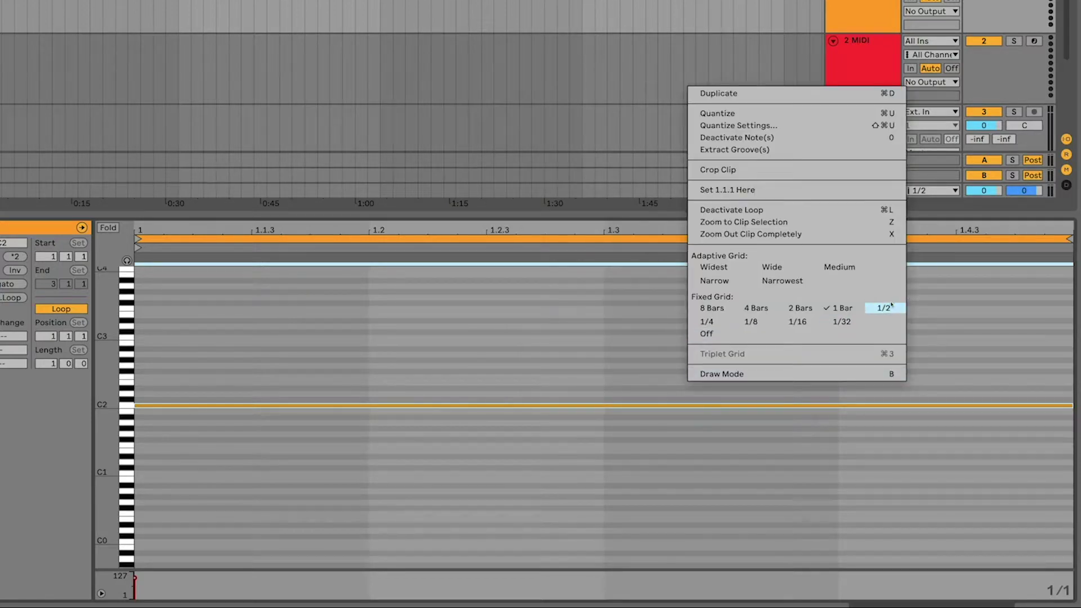
pyautogui.click(891, 305)
pyautogui.press('Delete')
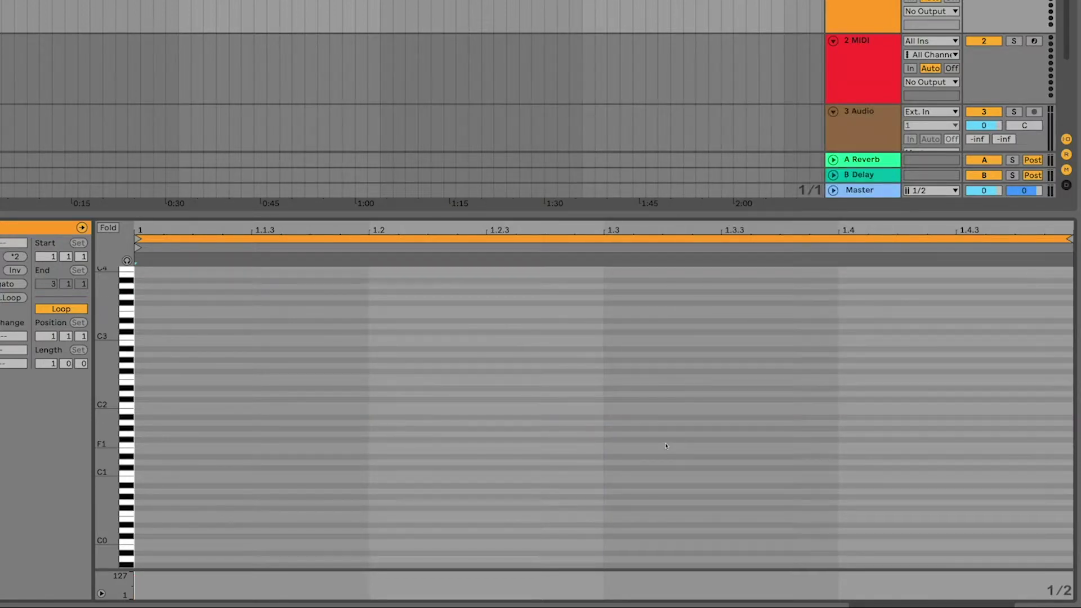
# Draw two C2 half notes at beats 1 and 3, then delete them both.
pyautogui.doubleClick(139, 405)
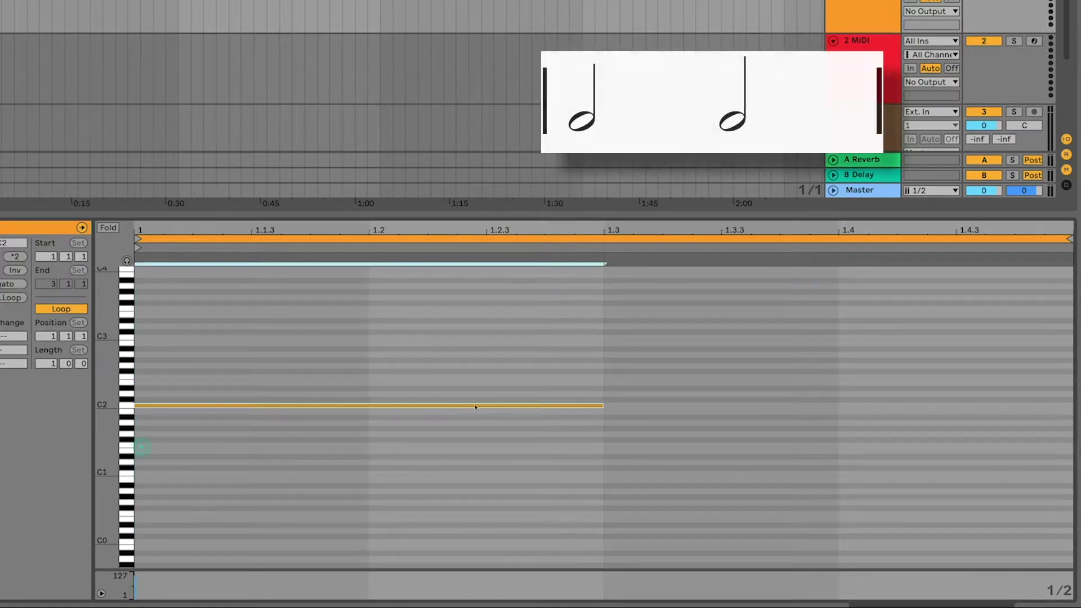
pyautogui.doubleClick(622, 405)
pyautogui.click(676, 466)
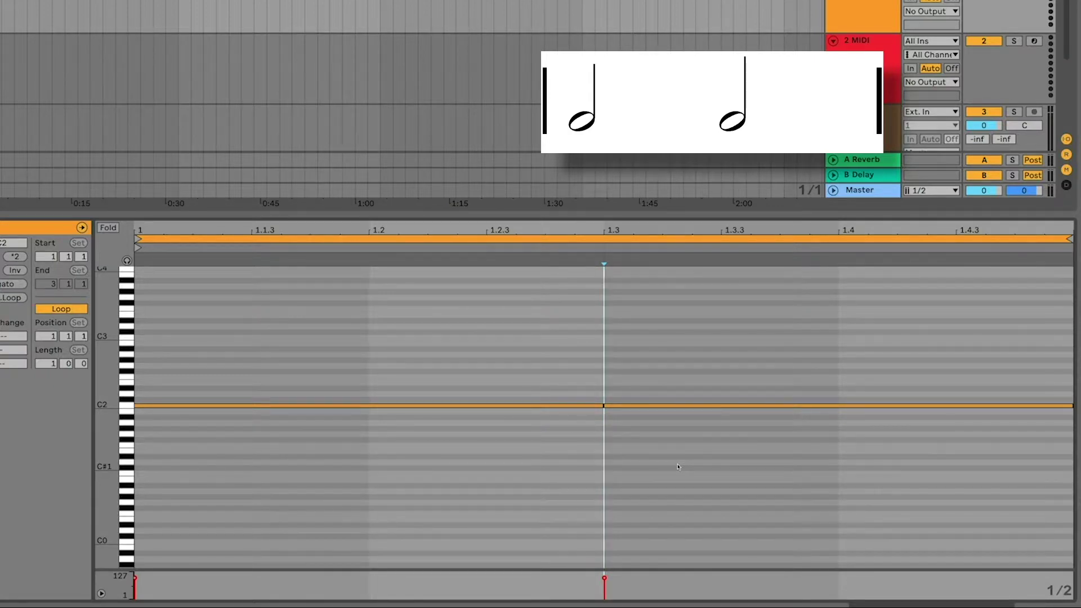
pyautogui.hotkey('ctrl', 'a')
pyautogui.press('Delete')
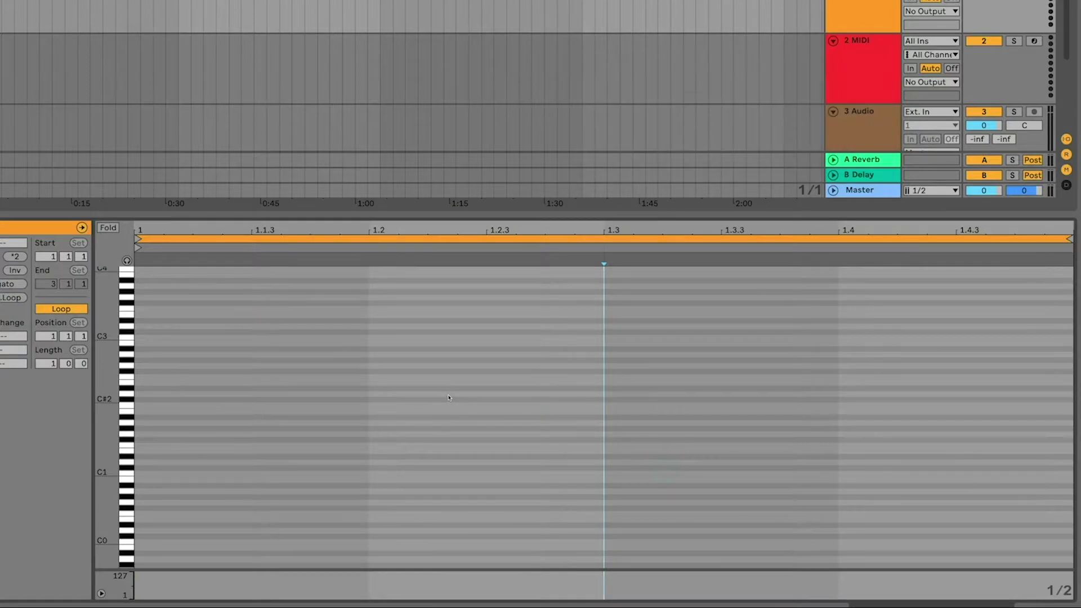
# Return the grid to 1/4 and draw four C2 quarter notes on beats 1 to 4.
pyautogui.rightClick(448, 398)
pyautogui.click(473, 335)
pyautogui.click(162, 406)
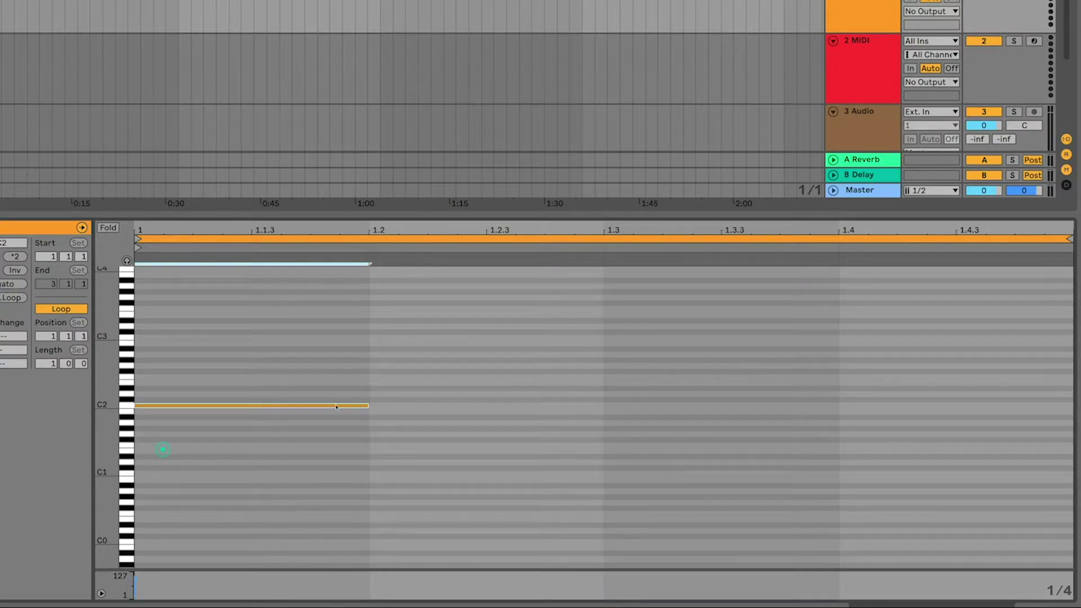
pyautogui.click(398, 405)
pyautogui.doubleClick(629, 405)
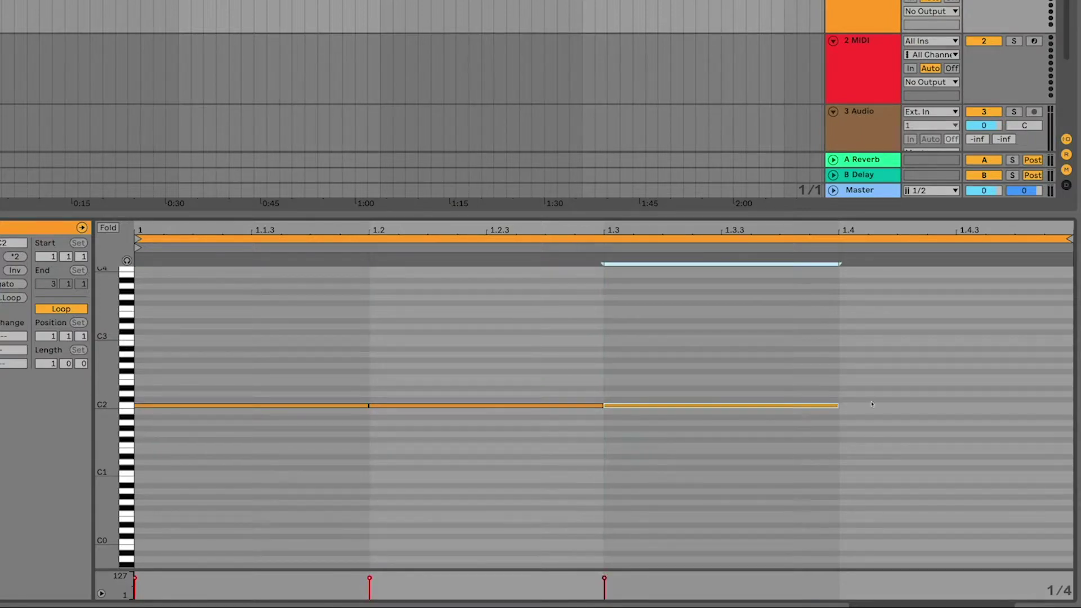
pyautogui.doubleClick(873, 405)
pyautogui.click(814, 468)
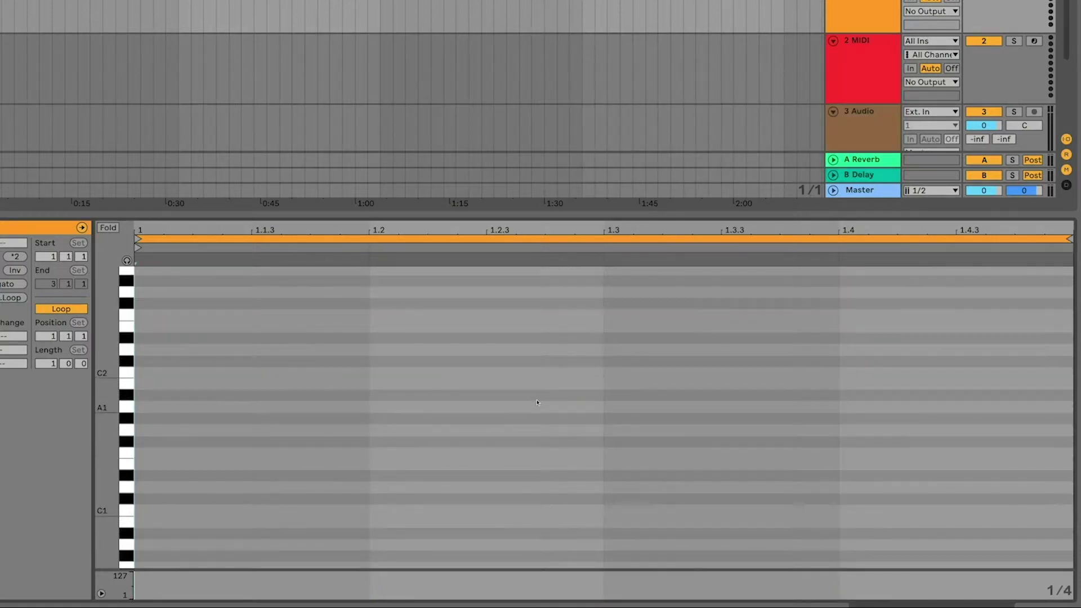
pyautogui.rightClick(538, 397)
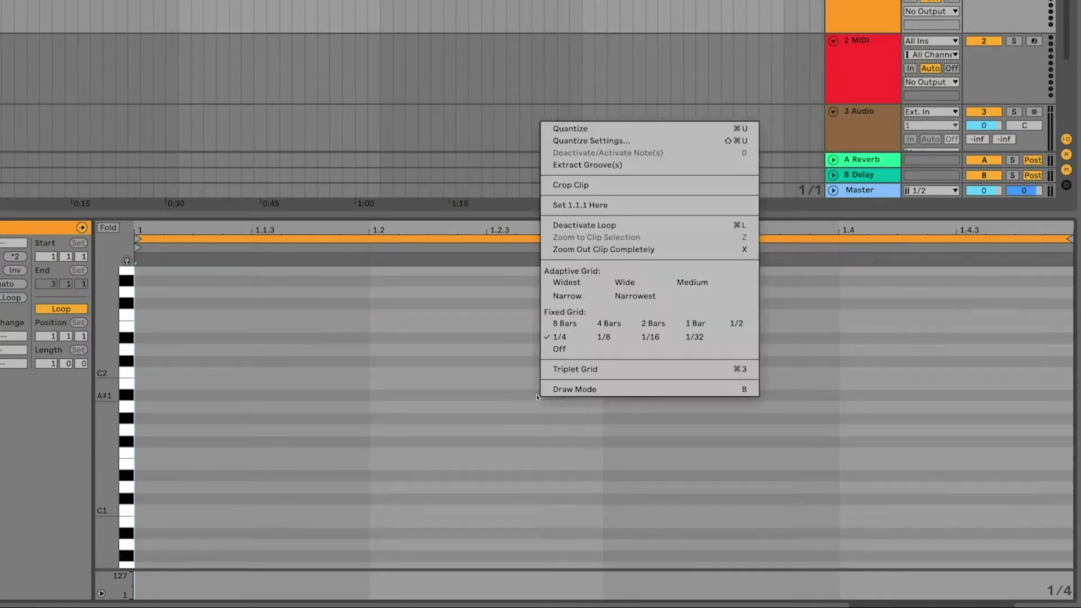
# Set the grid to 1/8 and draw C2 eighth notes at 1, 1.1.3 and 2.
pyautogui.click(604, 337)
pyautogui.doubleClick(166, 372)
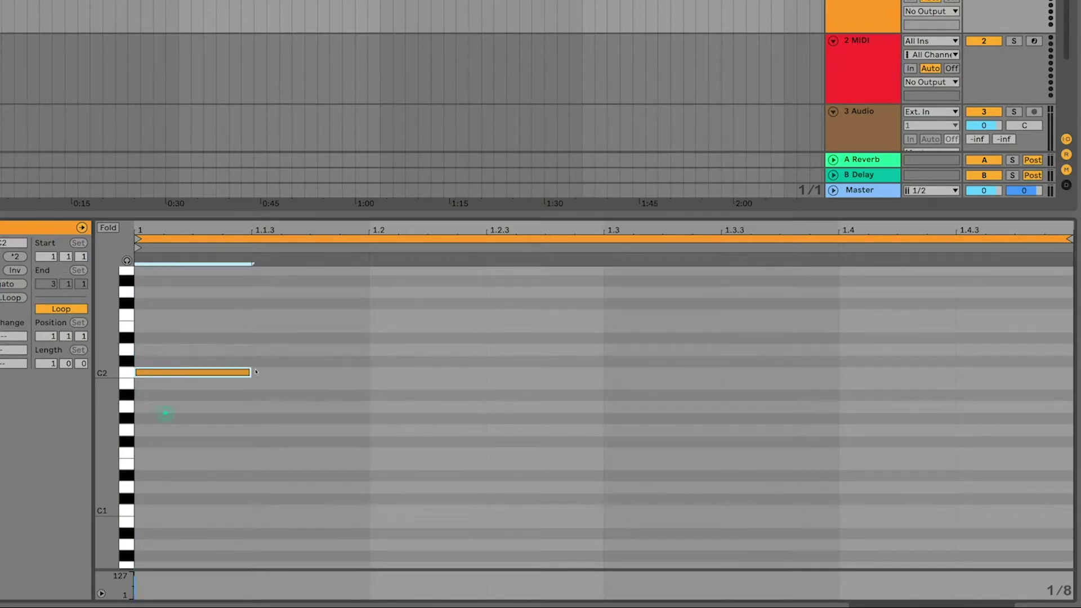
pyautogui.doubleClick(275, 374)
pyautogui.doubleClick(404, 374)
pyautogui.click(512, 371)
# Add the remaining C2 eighth notes at 1.2.3, 3, 1.3.3, 4 and 1.4.3.
pyautogui.doubleClick(511, 371)
pyautogui.doubleClick(660, 374)
pyautogui.click(750, 371)
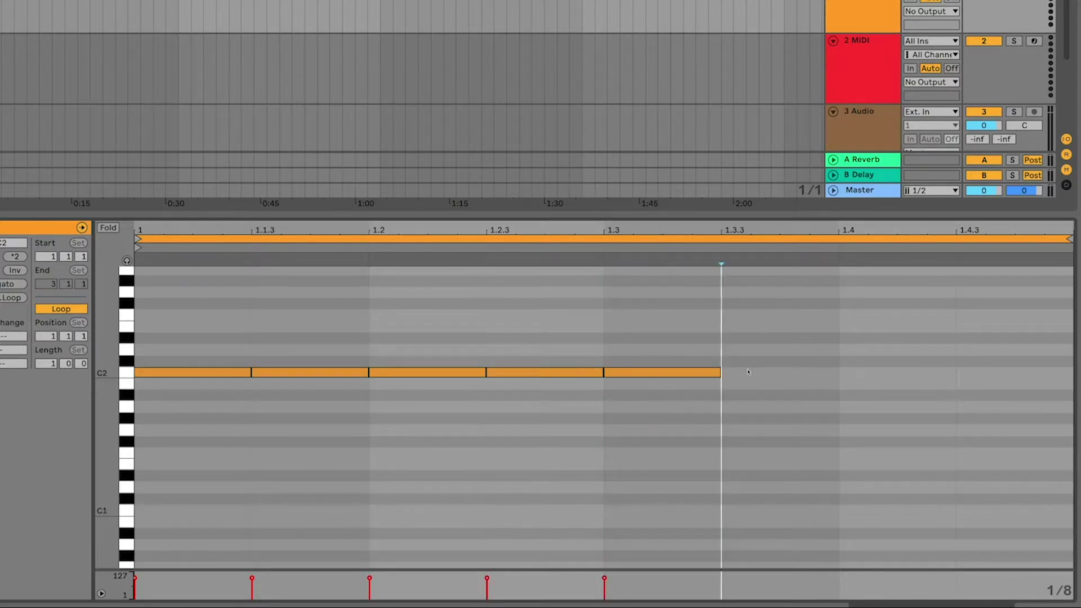
pyautogui.doubleClick(814, 373)
pyautogui.doubleClick(895, 373)
pyautogui.click(984, 373)
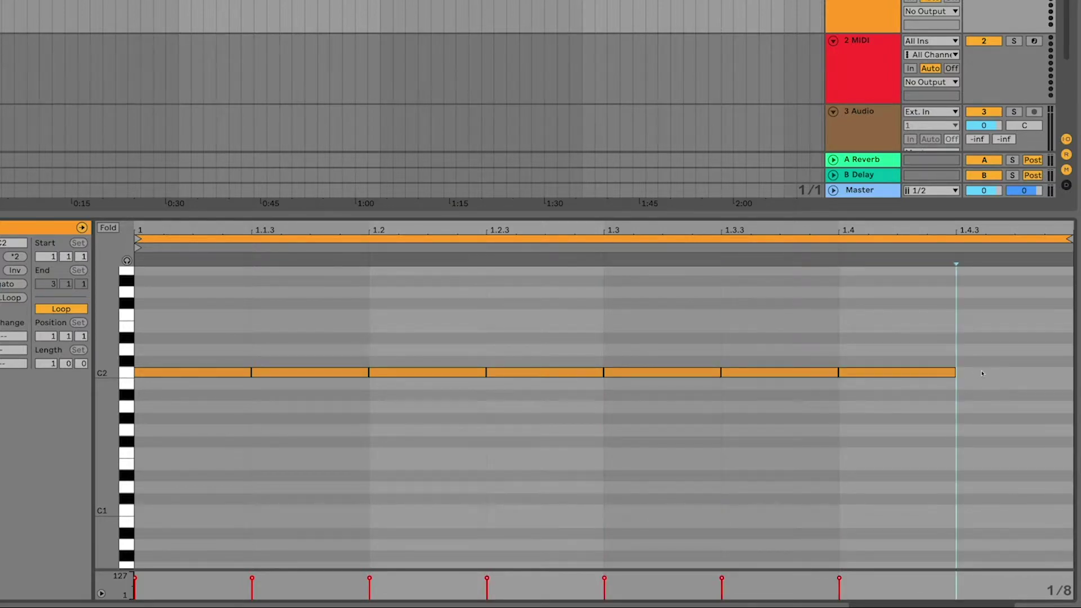
pyautogui.doubleClick(984, 373)
pyautogui.click(937, 405)
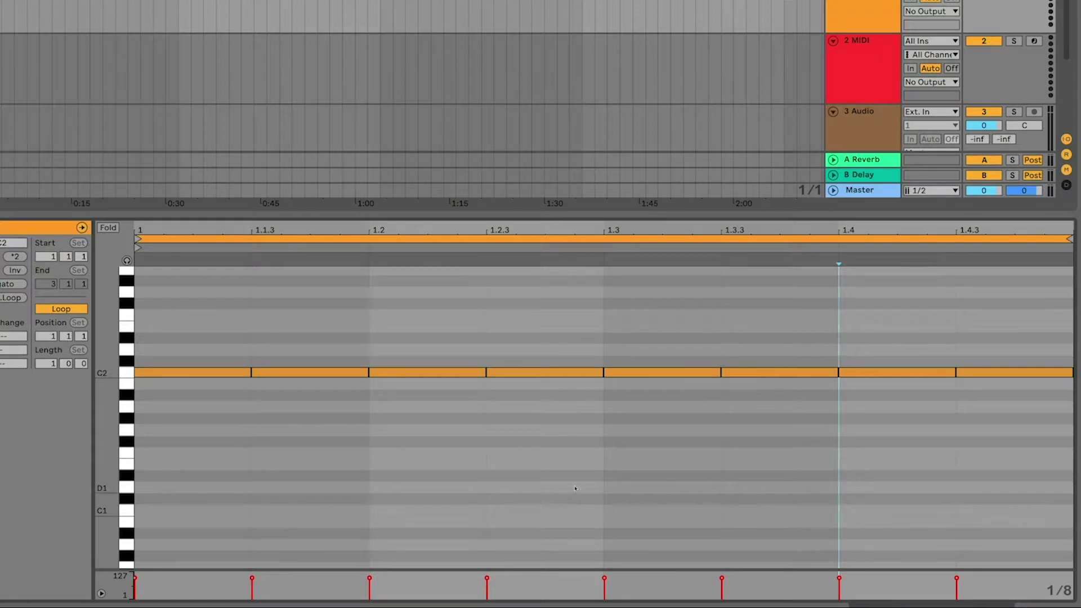
pyautogui.rightClick(575, 488)
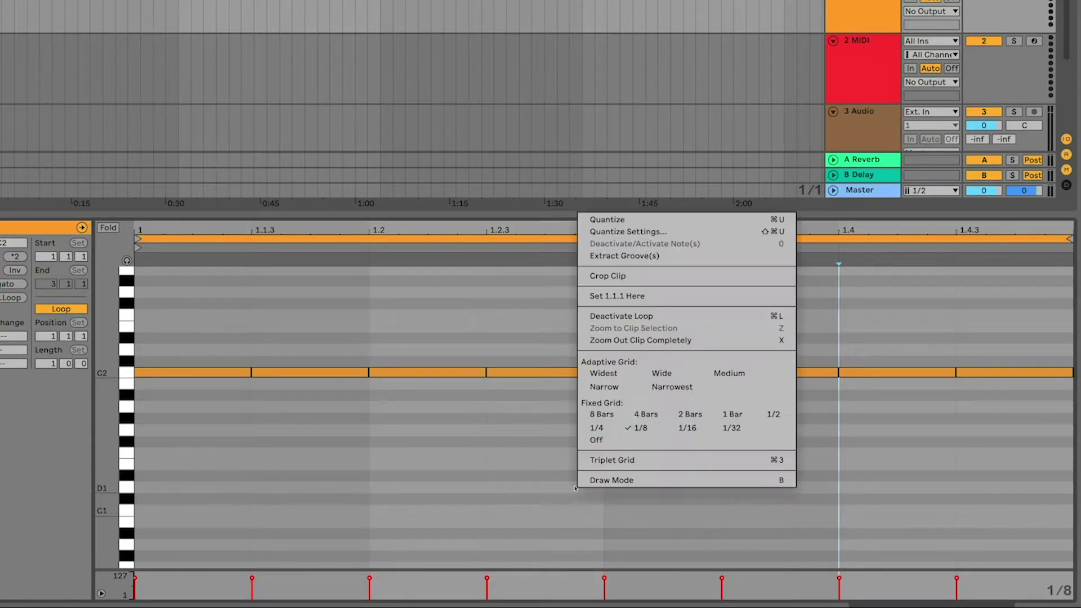
# Switch the grid to 1/16 and delete all the C2 eighth notes.
pyautogui.click(683, 428)
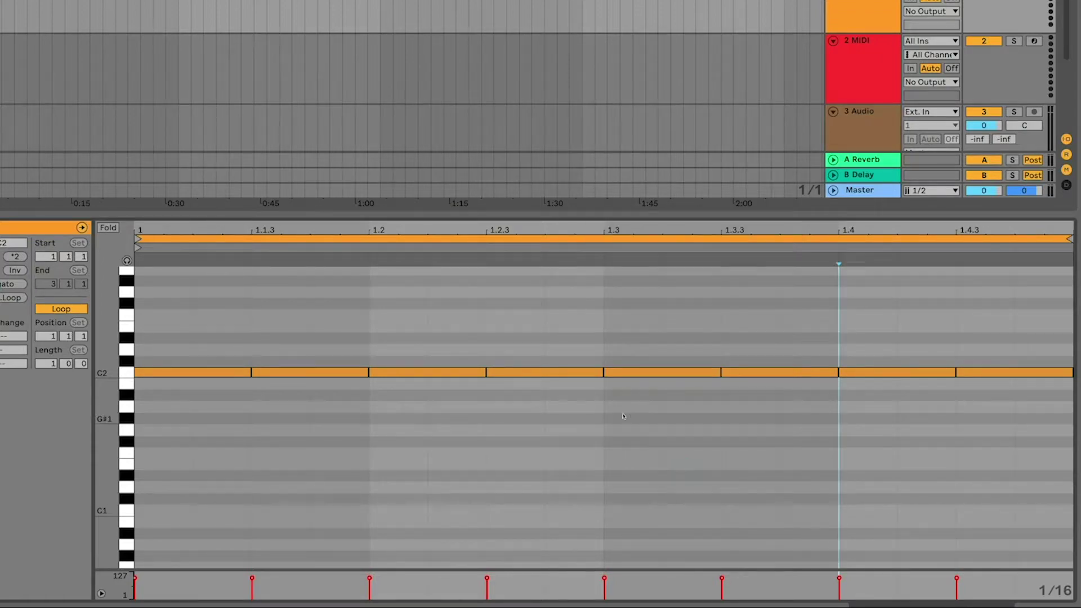
pyautogui.moveTo(206, 309); pyautogui.dragTo(992, 376)
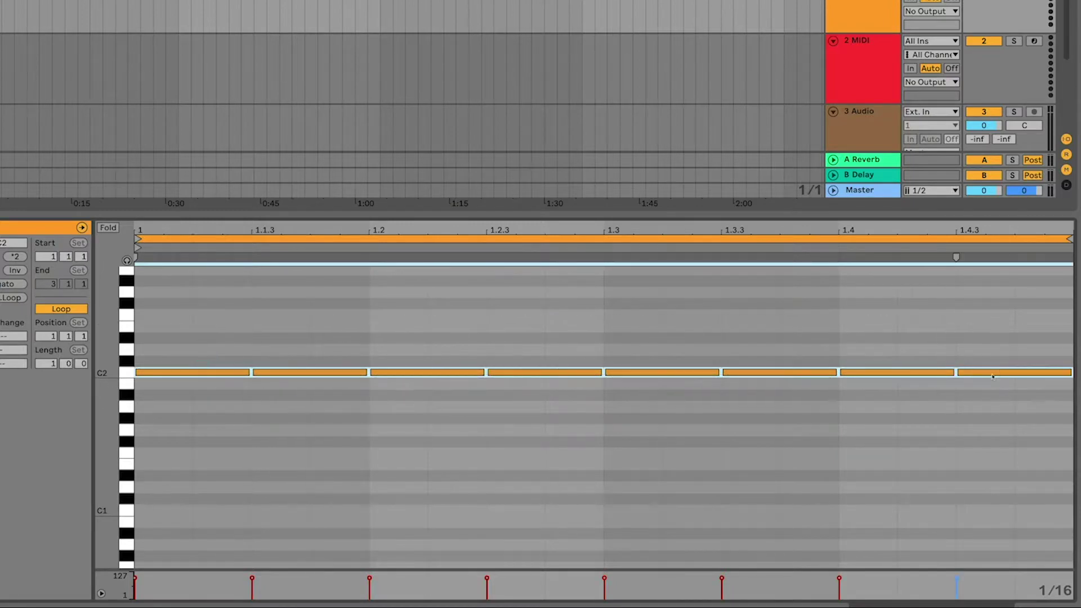
pyautogui.press('Delete')
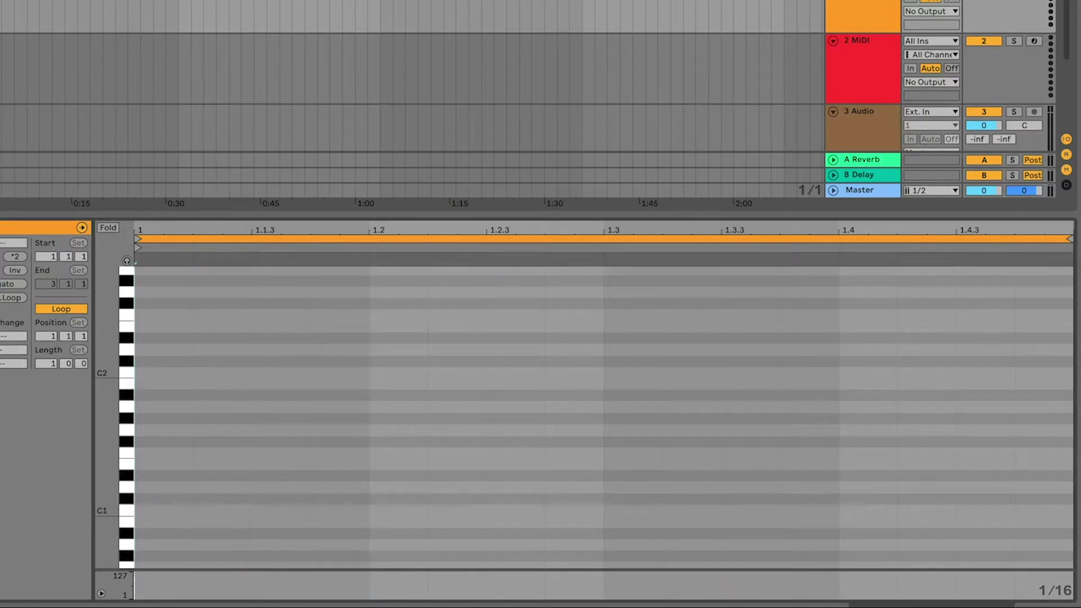
# Paint a row of sixteenth notes along C2 across the bar in Draw Mode.
pyautogui.press('b')
pyautogui.click(162, 372)
pyautogui.moveTo(198, 365); pyautogui.dragTo(1064, 372)
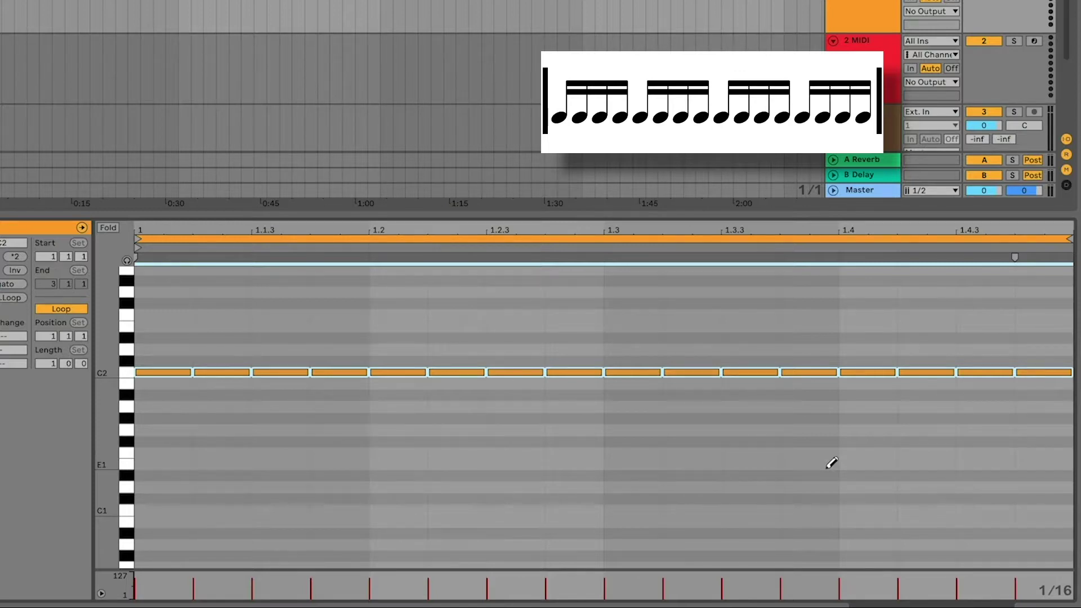
pyautogui.press('b')
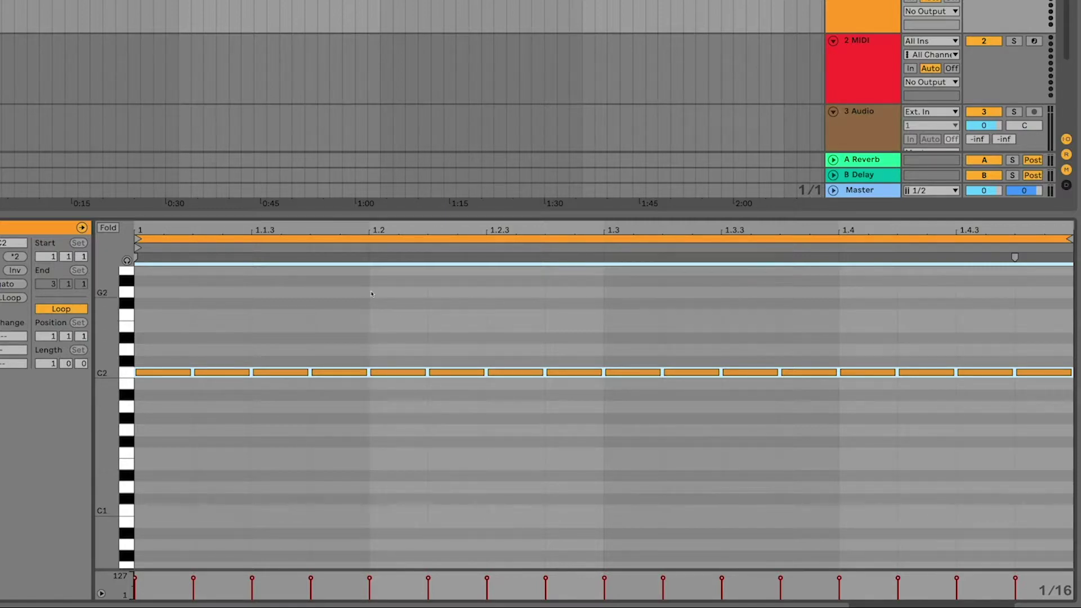
# Delete the sixteenths and draw a dotted half note on C2 from 1 to 1.4.
pyautogui.press('Delete')
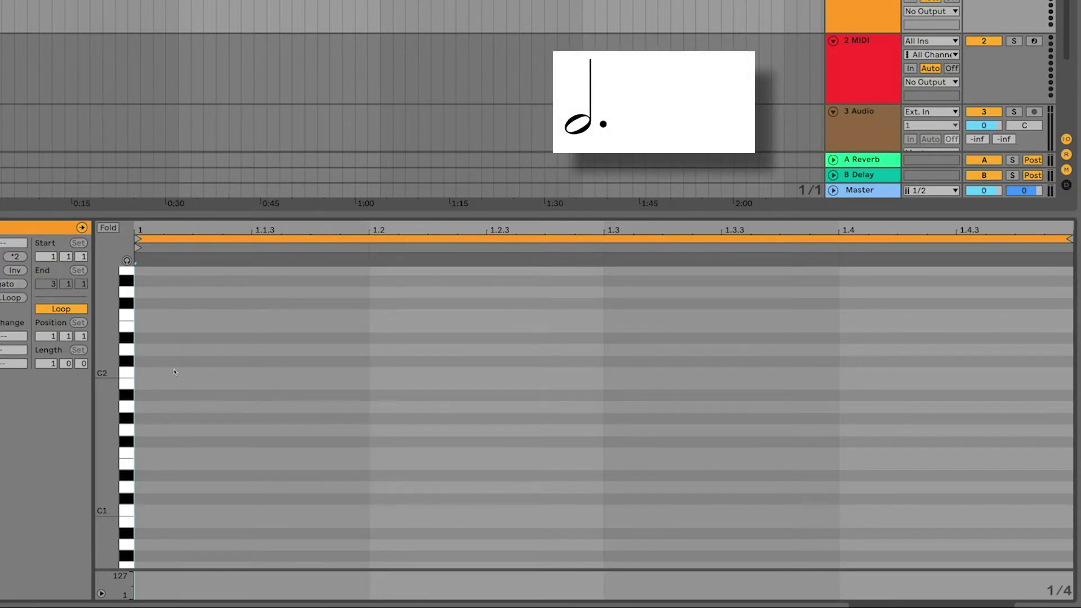
pyautogui.doubleClick(175, 371)
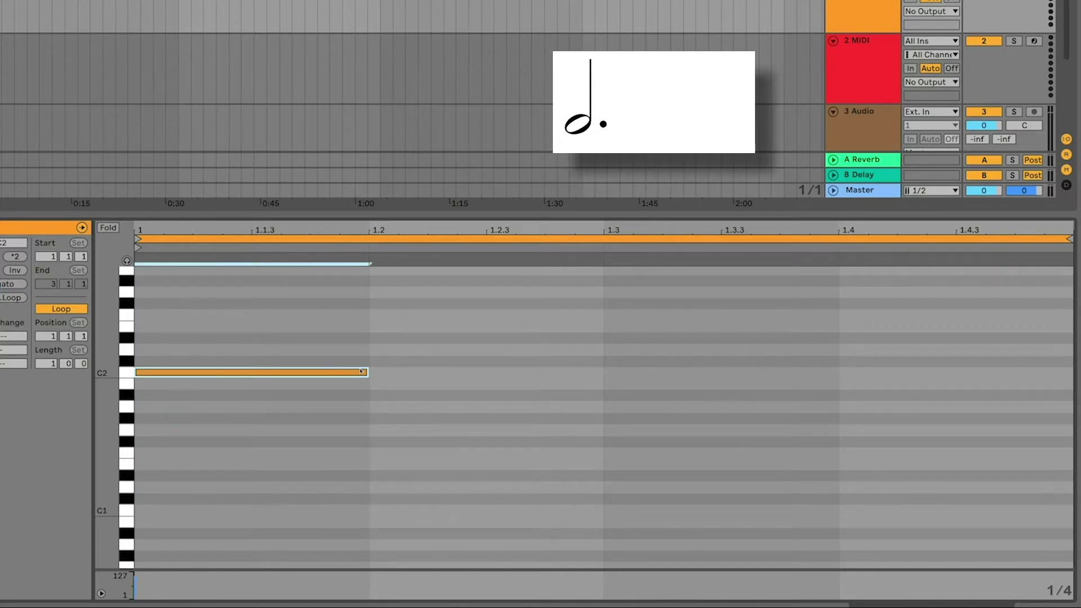
pyautogui.moveTo(365, 372); pyautogui.dragTo(603, 373)
pyautogui.click(603, 384)
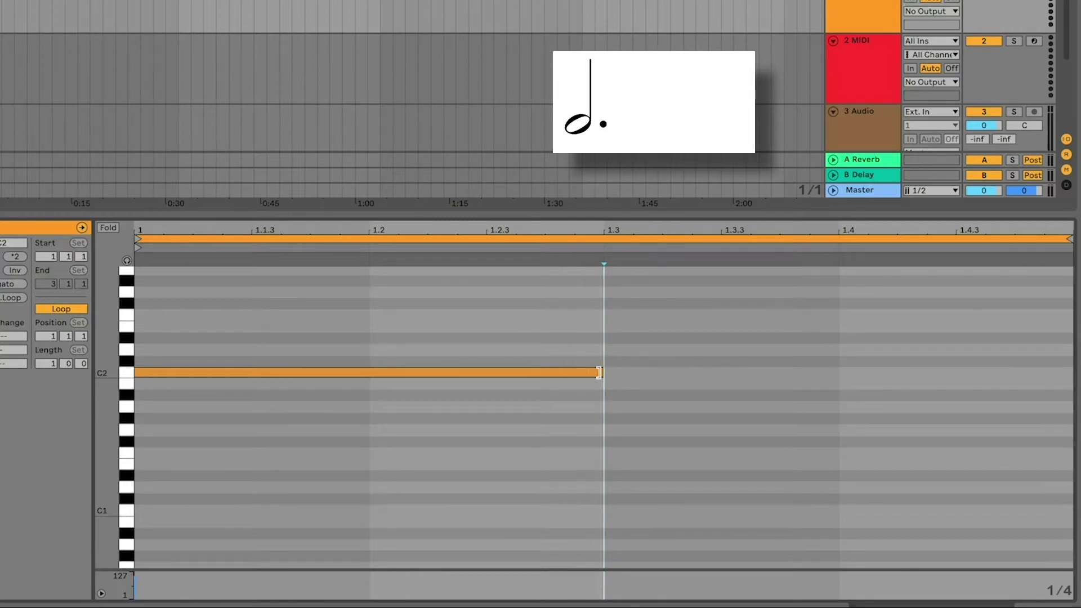
pyautogui.moveTo(599, 372); pyautogui.dragTo(839, 374)
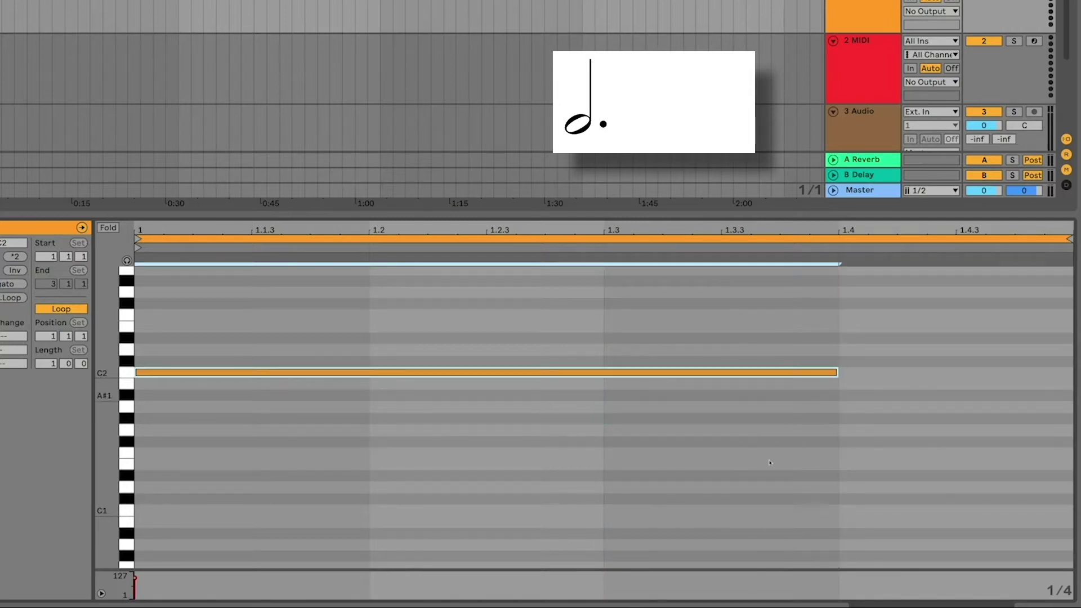
pyautogui.click(770, 462)
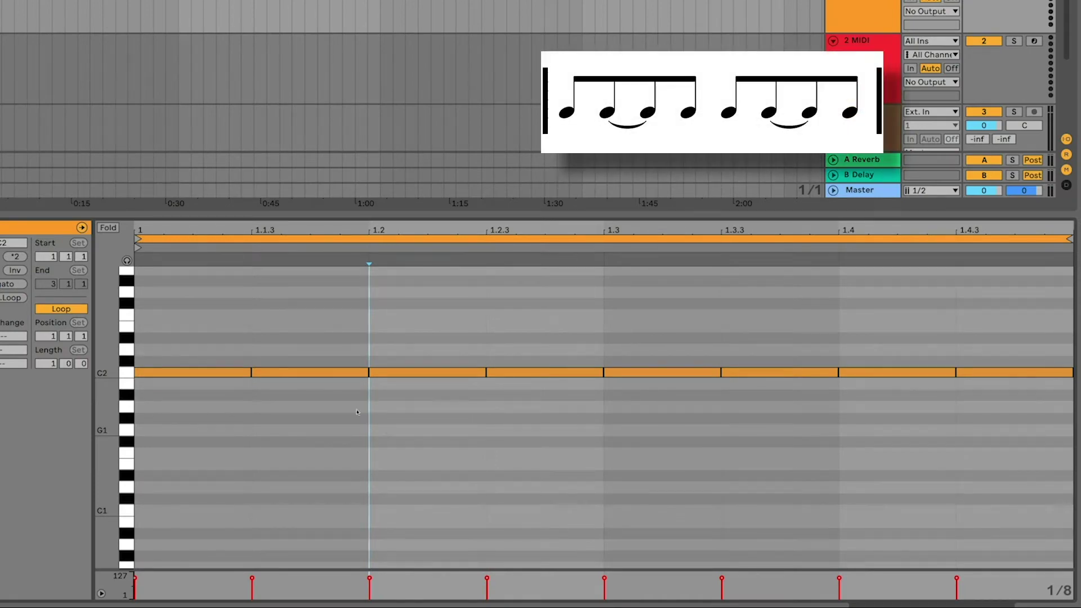
# Stretch the second C2 eighth note over the third so it ends at 1.2.3.
pyautogui.click(316, 374)
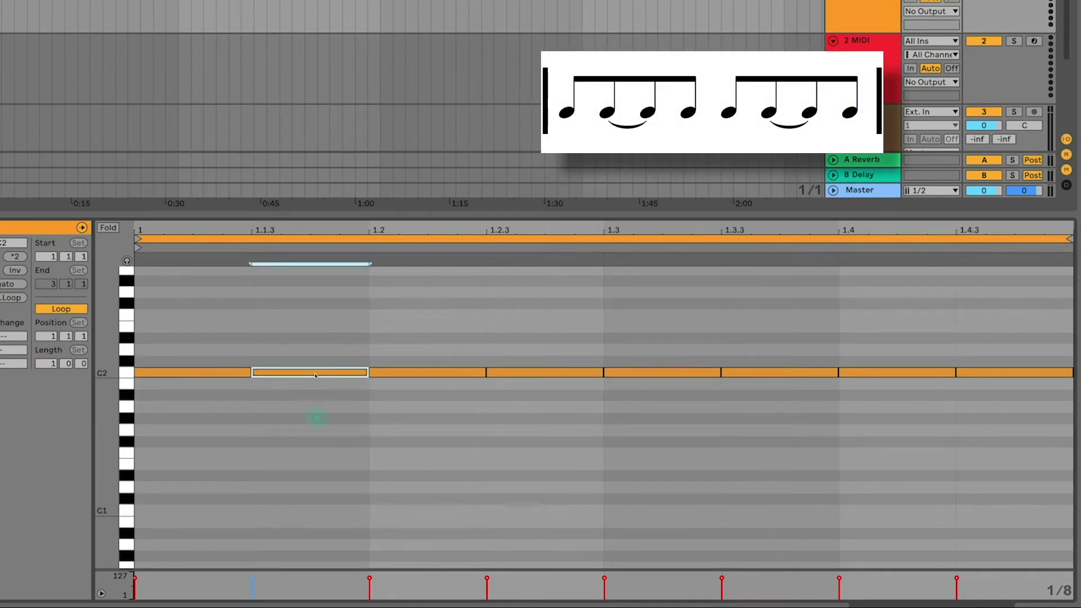
pyautogui.click(405, 373)
pyautogui.click(365, 374)
pyautogui.moveTo(364, 372); pyautogui.dragTo(485, 373)
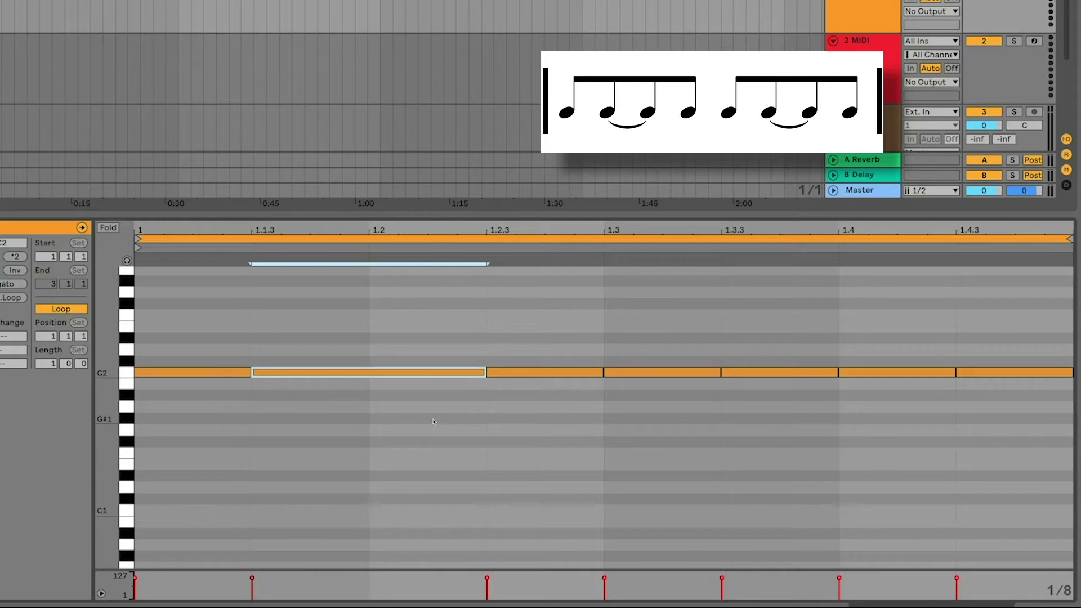
pyautogui.click(434, 421)
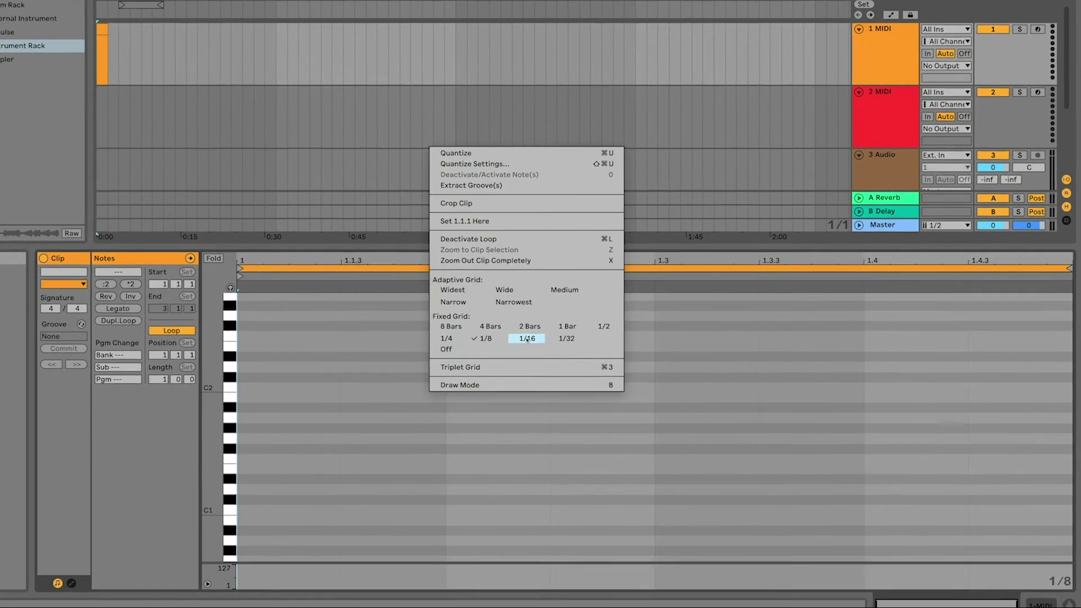
# Switch the grid to 1/16 and place a dotted-eighth C2 note at bar start.
pyautogui.click(545, 344)
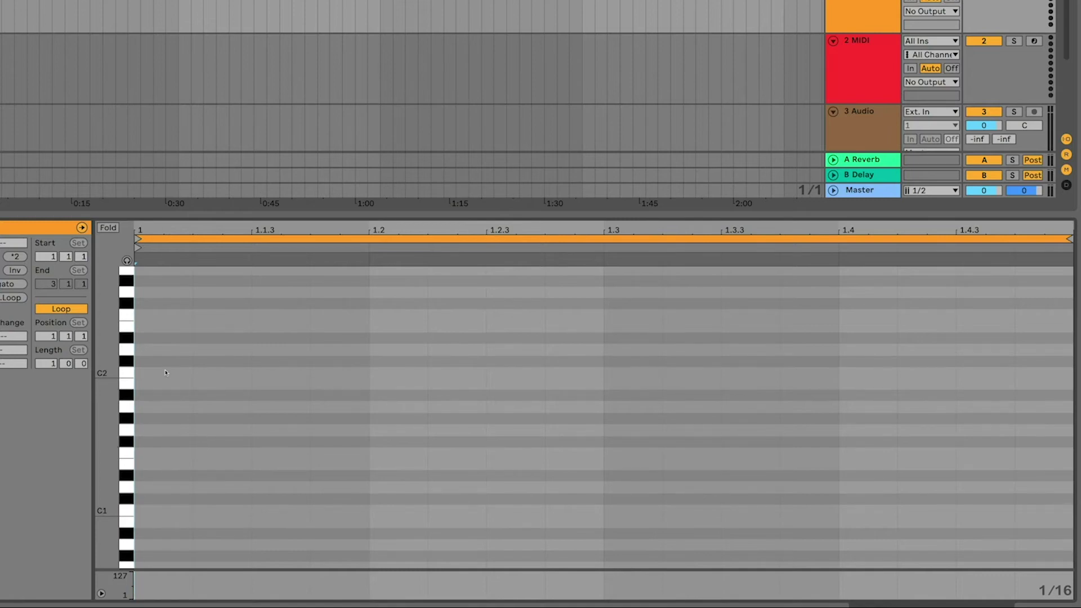
pyautogui.doubleClick(166, 373)
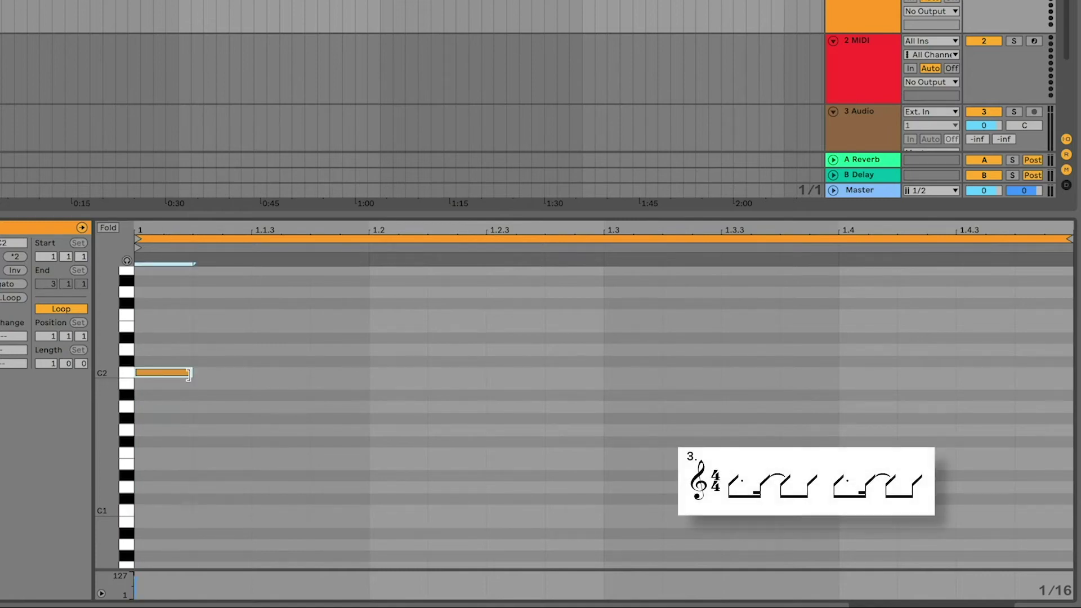
pyautogui.moveTo(189, 374); pyautogui.dragTo(258, 377)
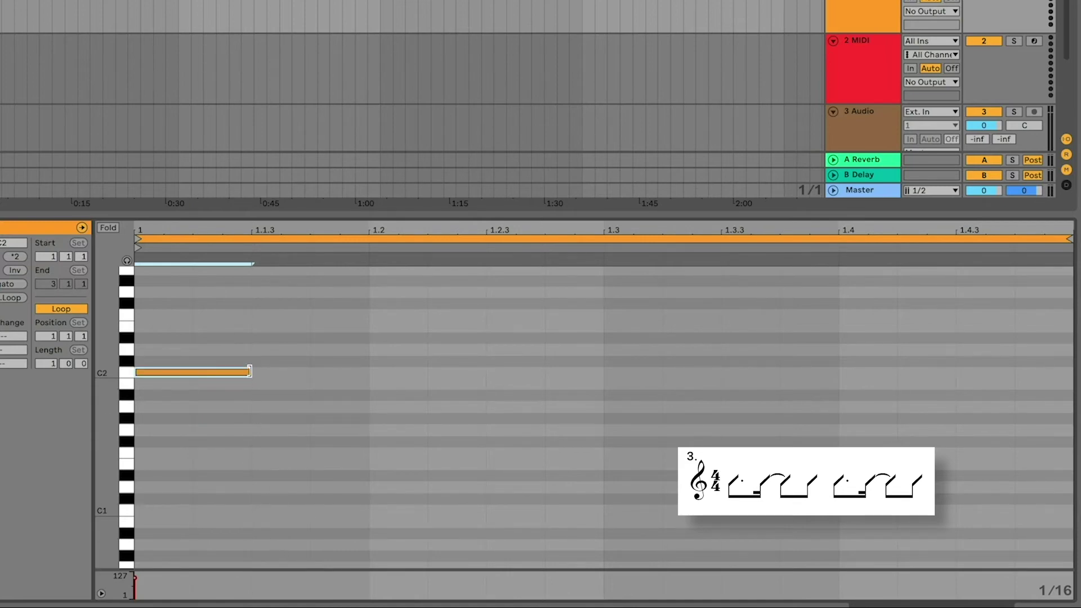
pyautogui.moveTo(250, 371); pyautogui.dragTo(309, 373)
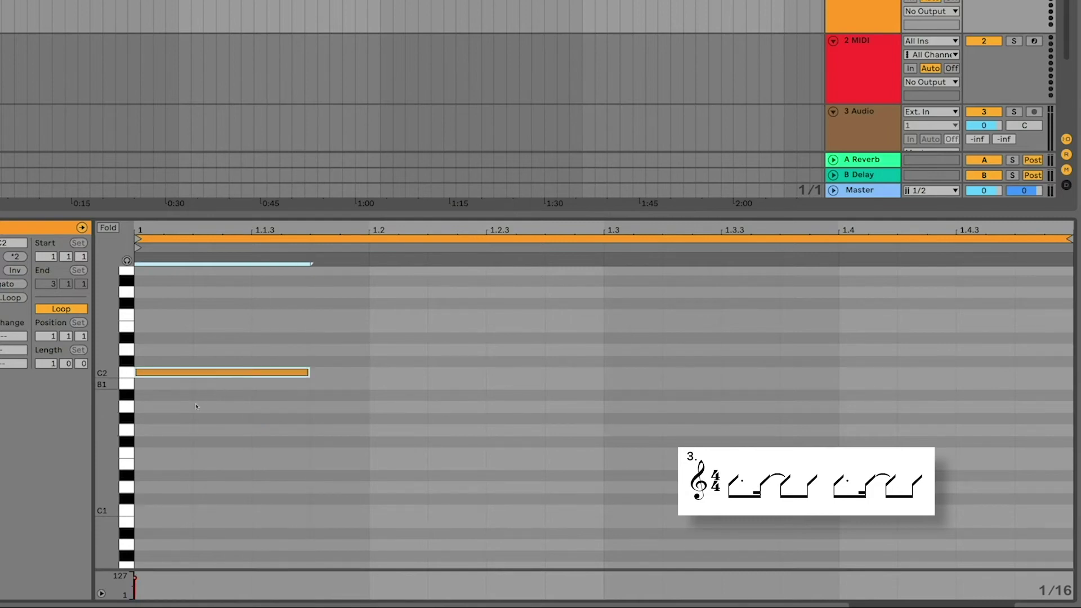
# Add a tied C2 note from 1.1.4 to 1.2.3, removing the stray note at 1.2.
pyautogui.click(318, 372)
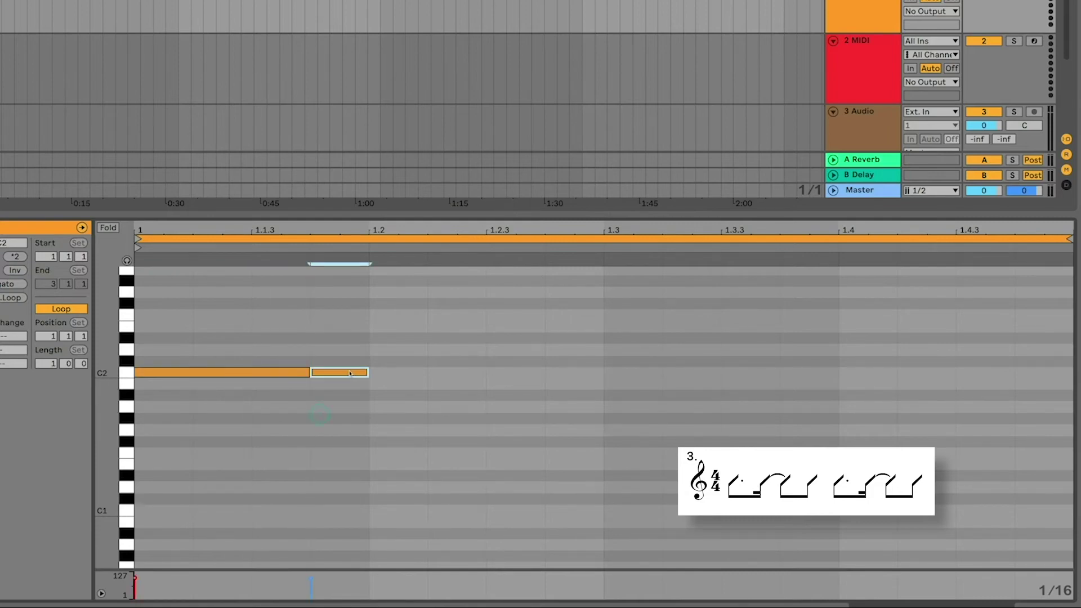
pyautogui.moveTo(381, 372)
pyautogui.mouseDown()
pyautogui.moveTo(382, 414)
pyautogui.moveTo(417, 415)
pyautogui.mouseUp()
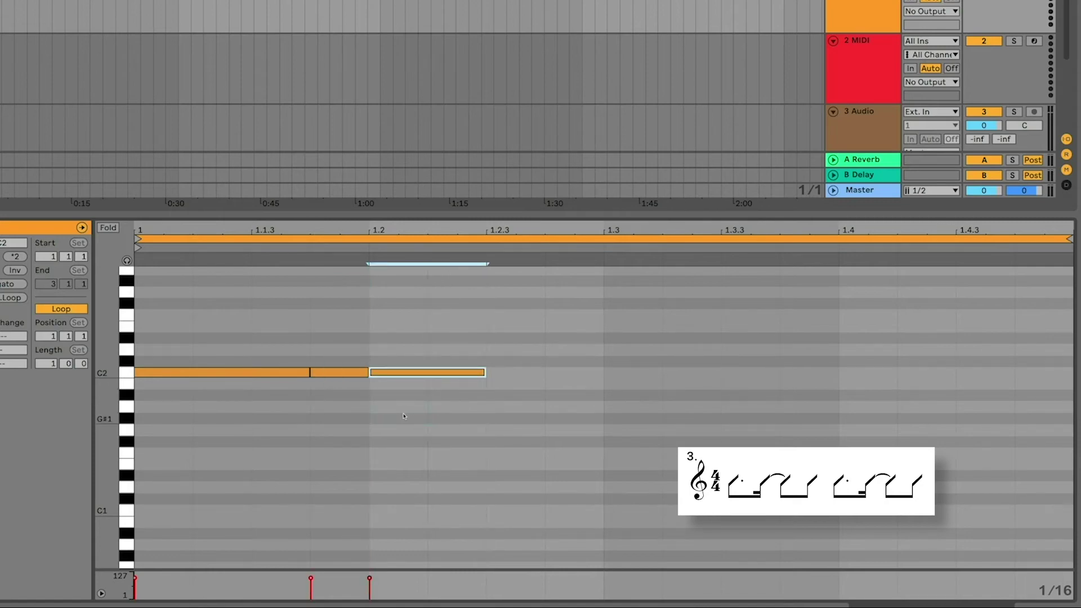
pyautogui.click(367, 418)
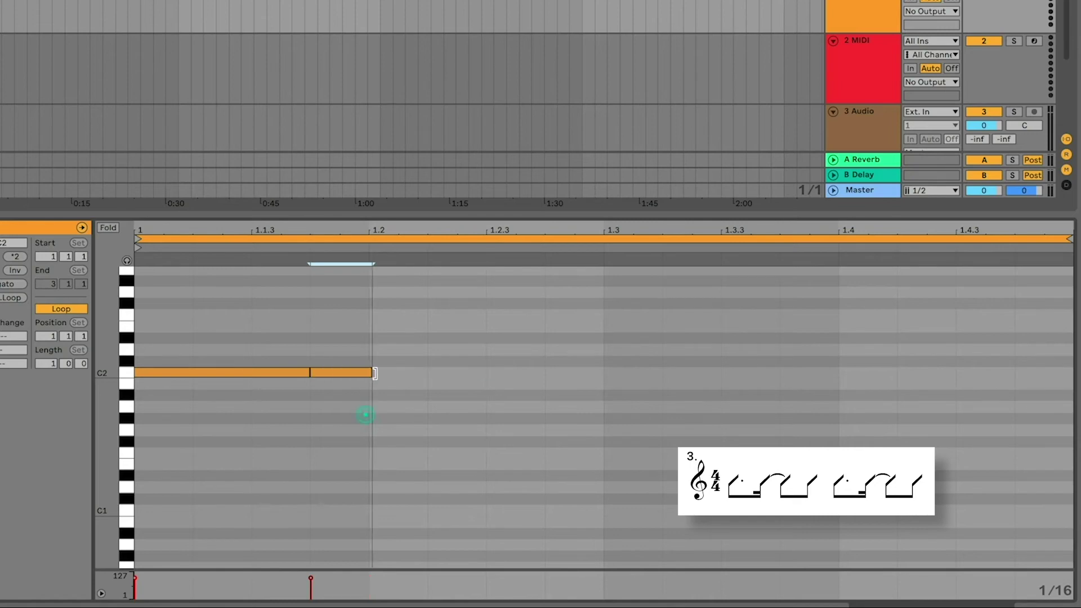
pyautogui.moveTo(375, 373); pyautogui.dragTo(477, 374)
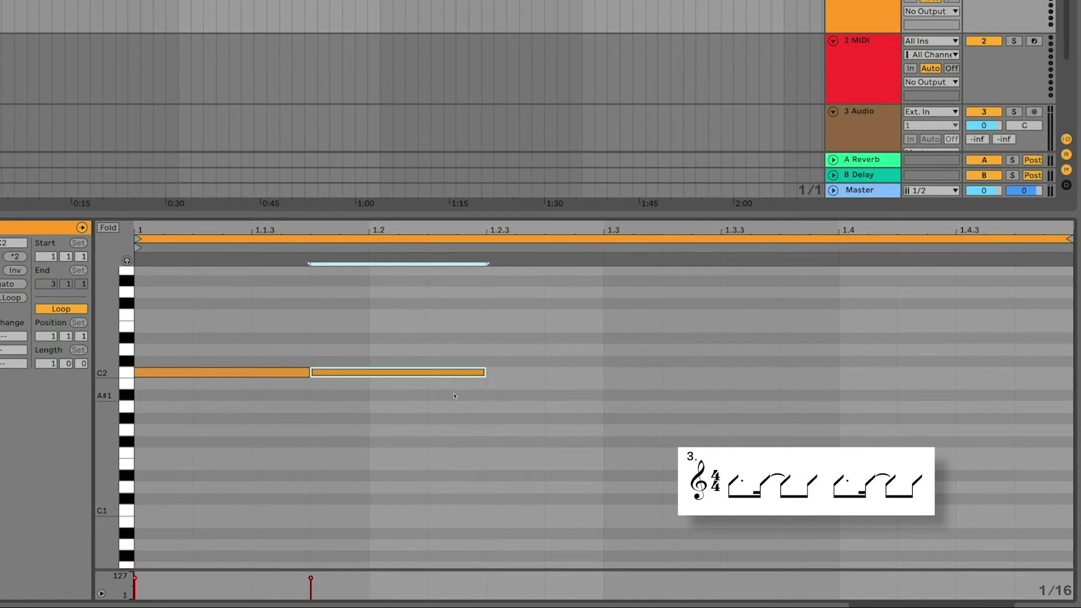
pyautogui.click(395, 392)
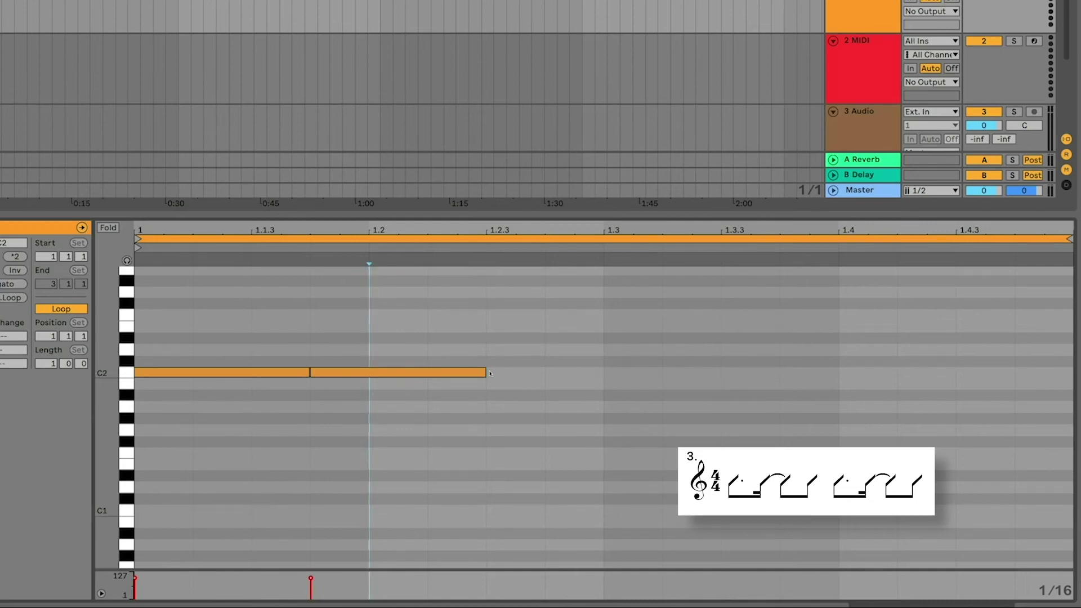
# Add C2 notes at 1.2.3 (to 1.3), 1.3 (dotted eighth), 1.3.4 (to 1.4.3) and 1.4.3.
pyautogui.doubleClick(507, 373)
pyautogui.moveTo(543, 374); pyautogui.dragTo(605, 375)
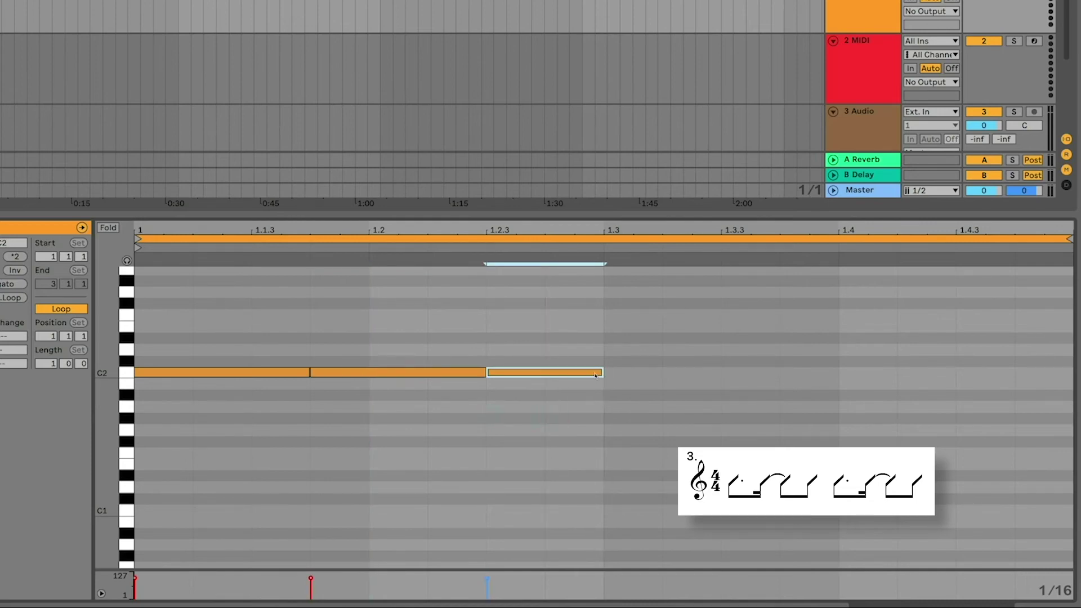
pyautogui.click(620, 377)
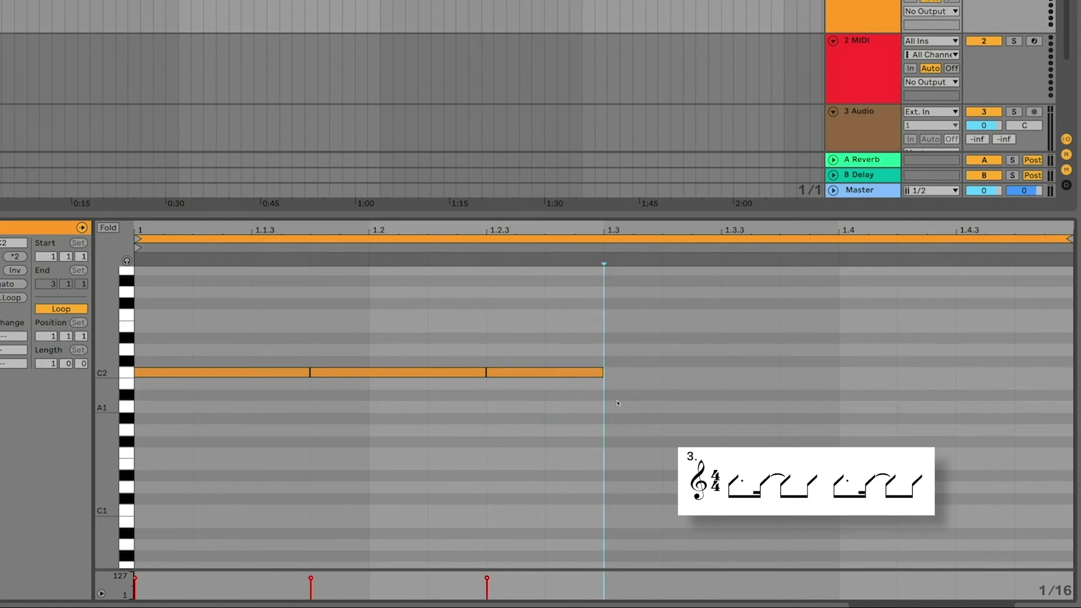
pyautogui.doubleClick(615, 374)
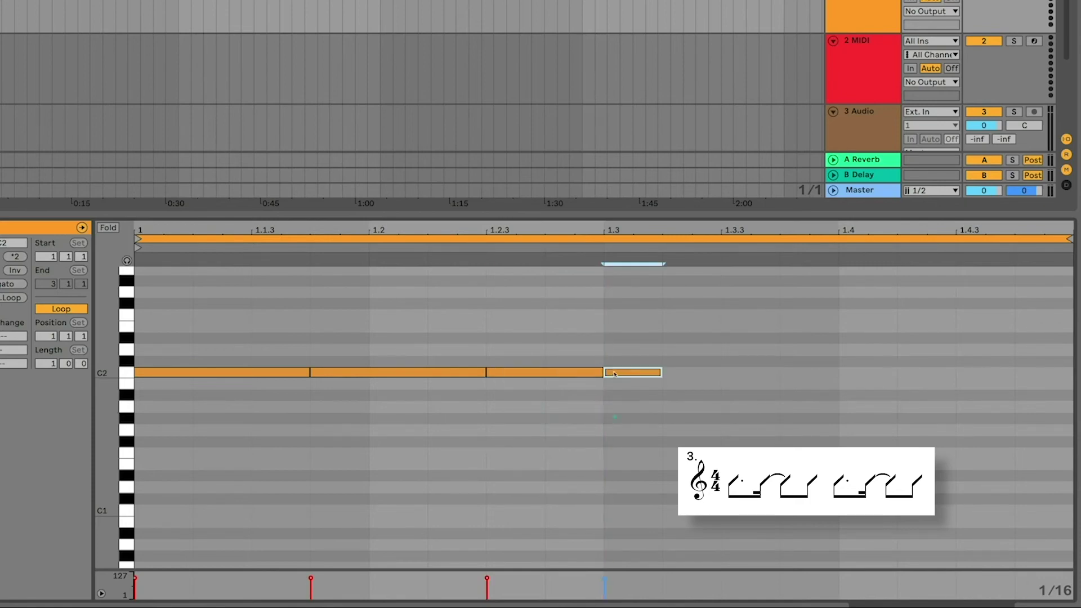
pyautogui.moveTo(661, 372); pyautogui.dragTo(780, 374)
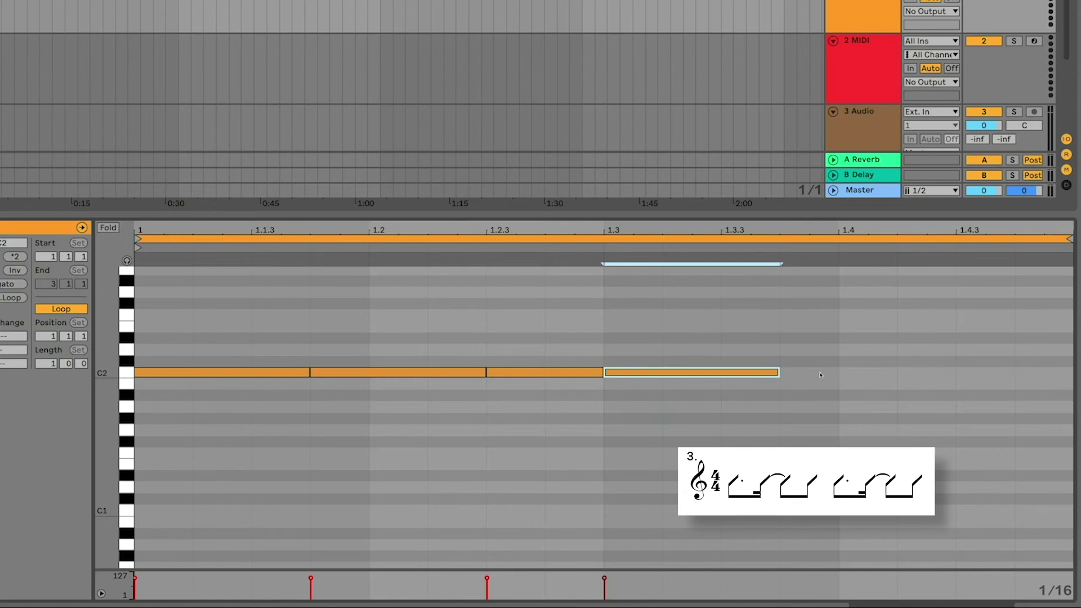
pyautogui.doubleClick(805, 373)
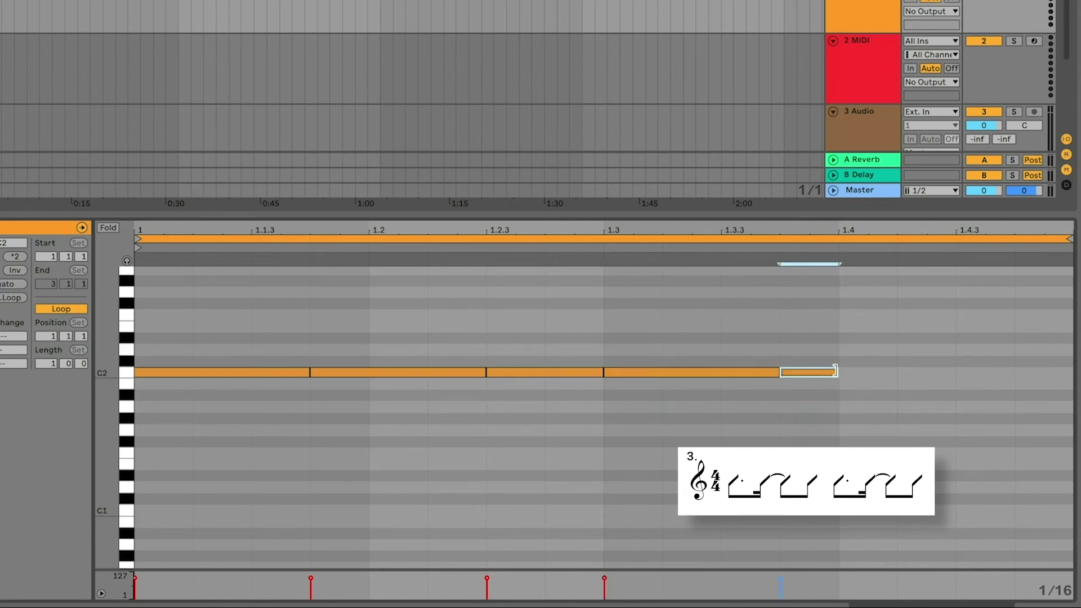
pyautogui.moveTo(835, 370); pyautogui.dragTo(1072, 373)
pyautogui.doubleClick(985, 373)
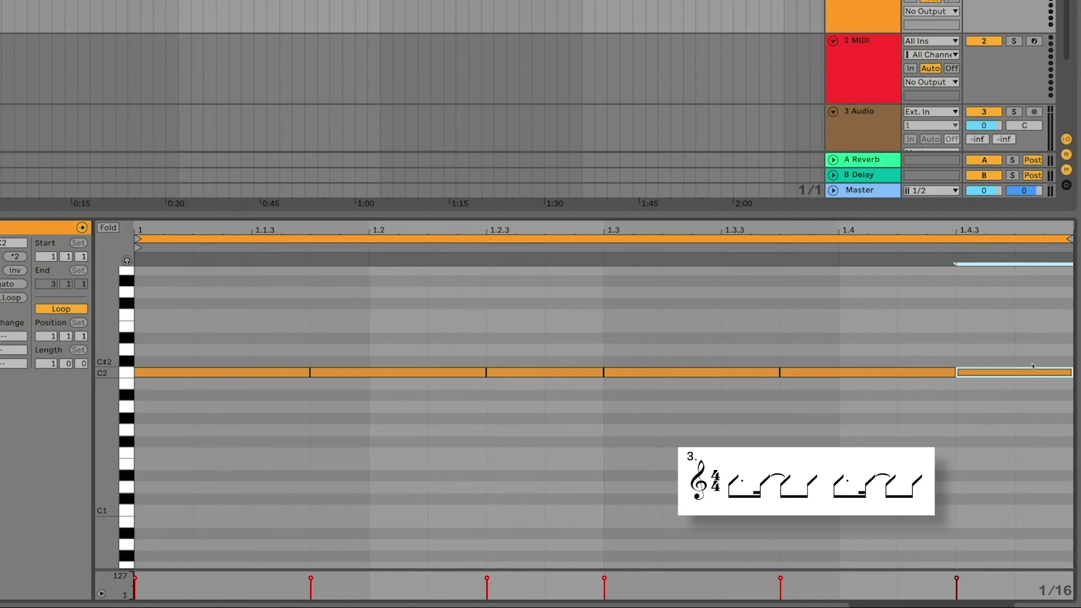